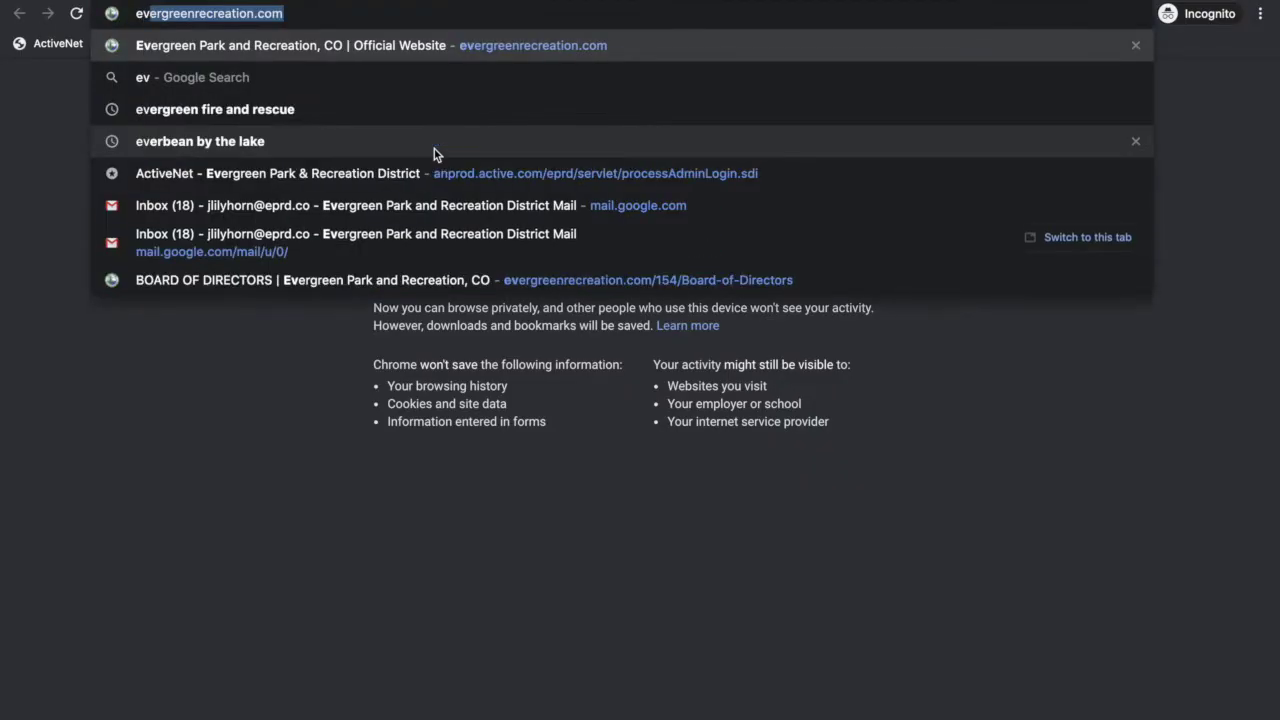
Step: Load evergreenrecreation.com and open the Online Registration portal from the home page
key("Return")
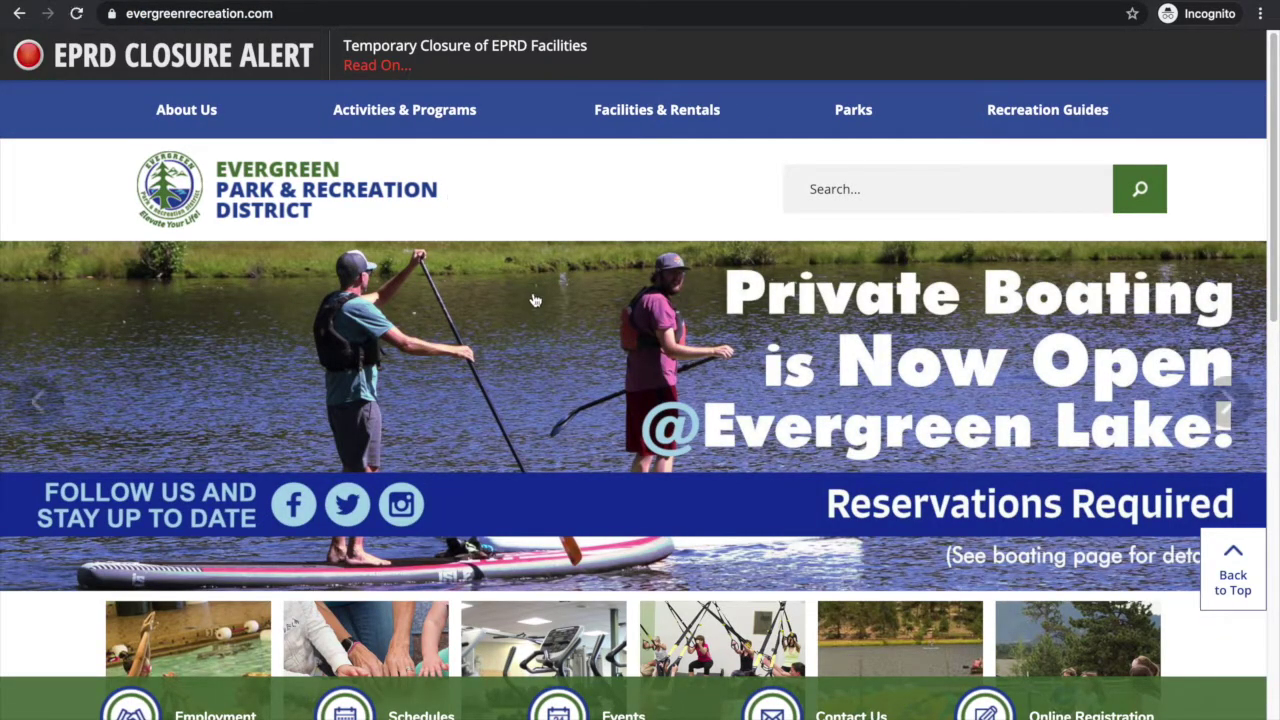
scroll(534, 294, "down", 1)
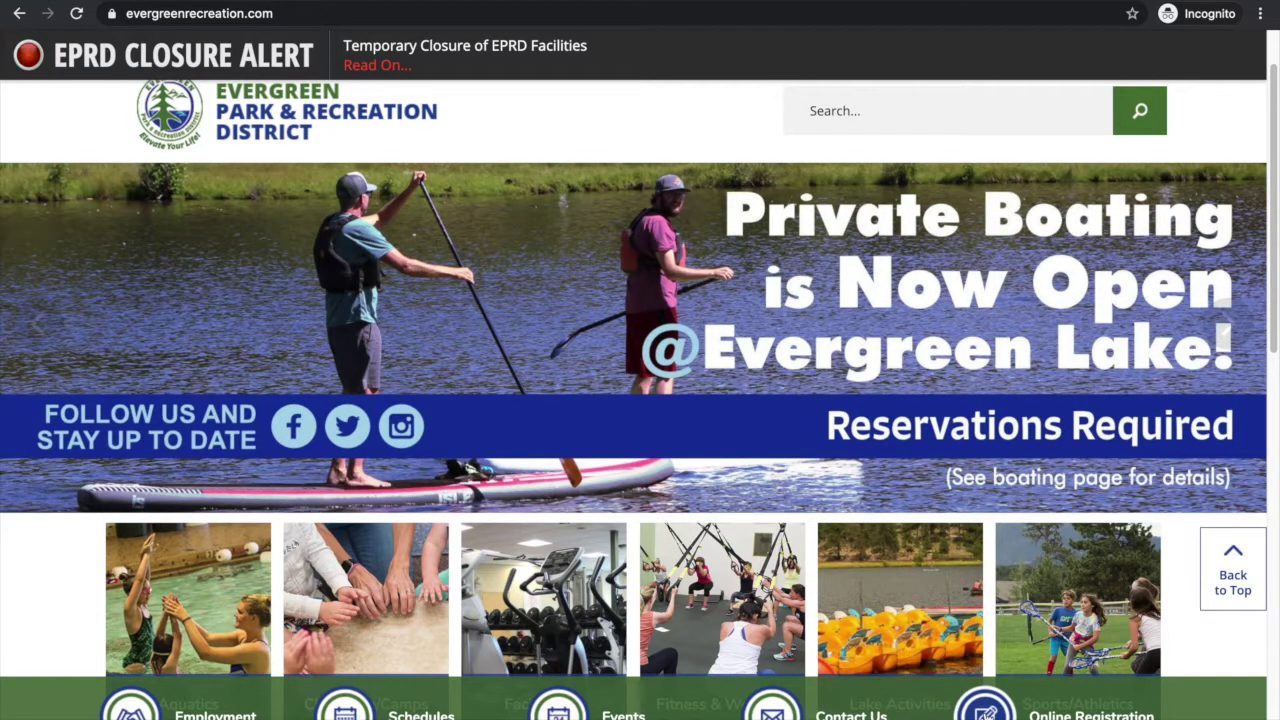
left_click(986, 710)
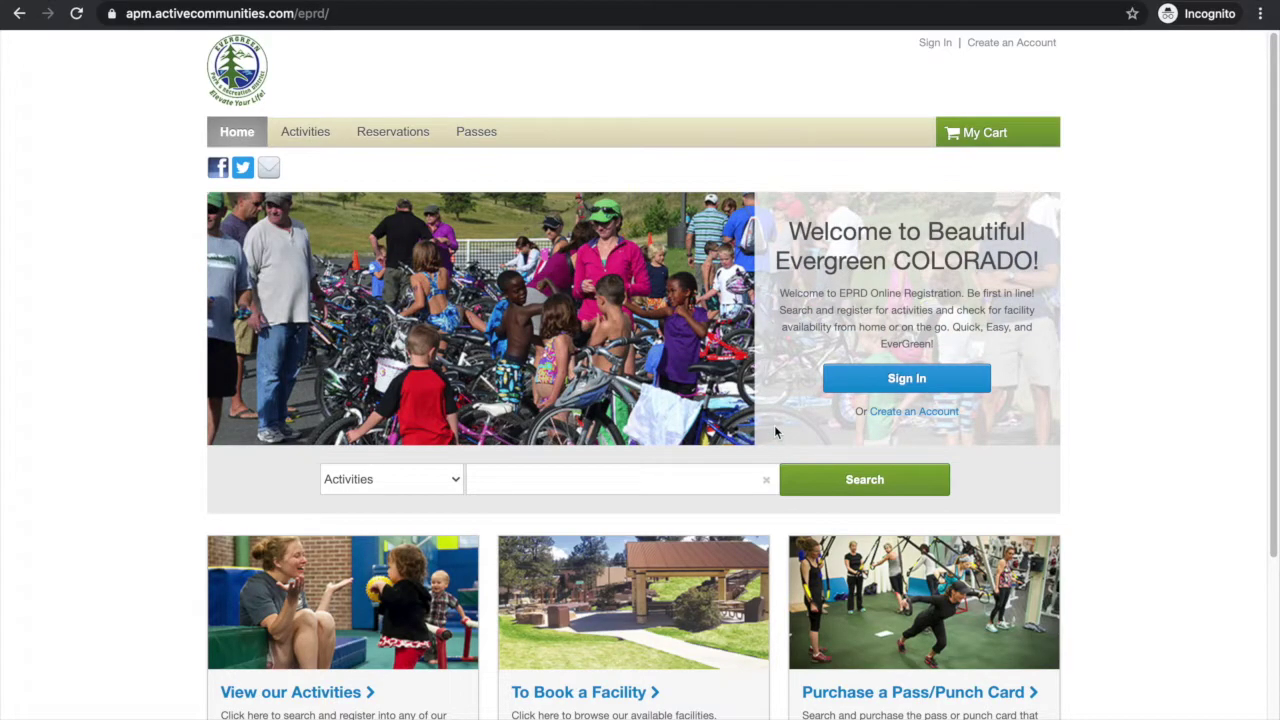
Step: Open the Sign In page and enter the account's e-mail login and password
left_click(907, 386)
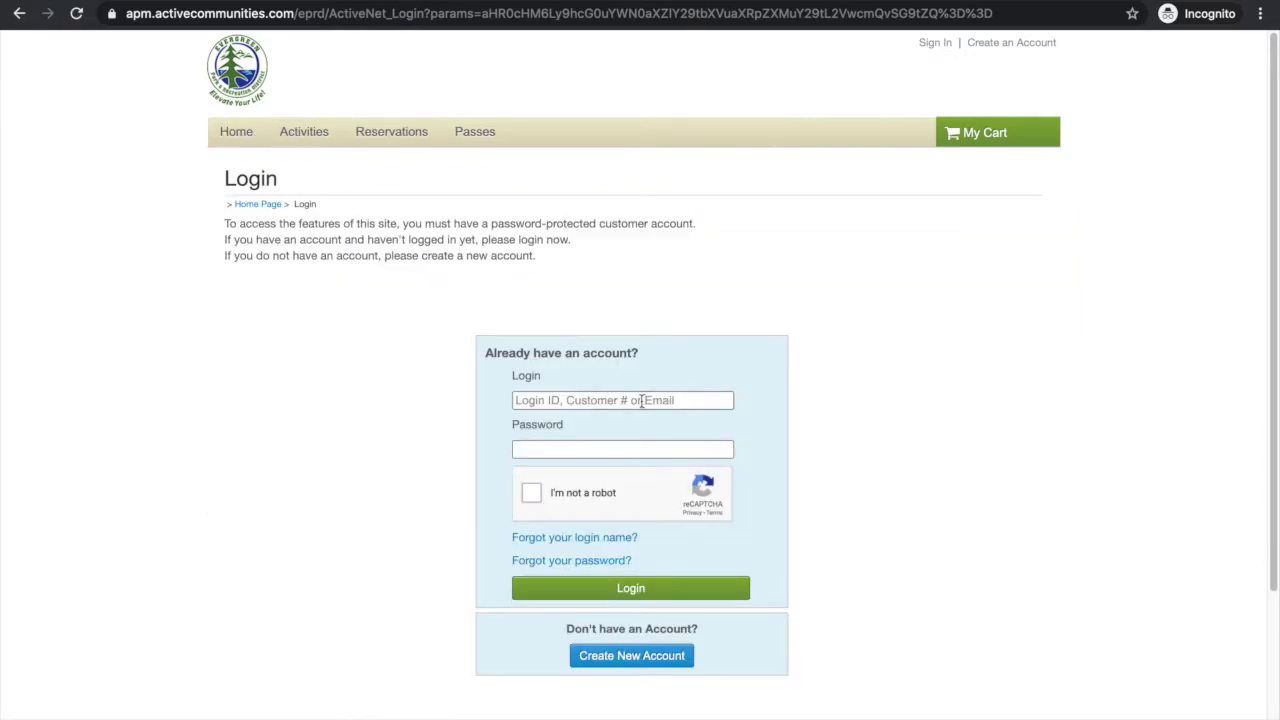
left_click(641, 400)
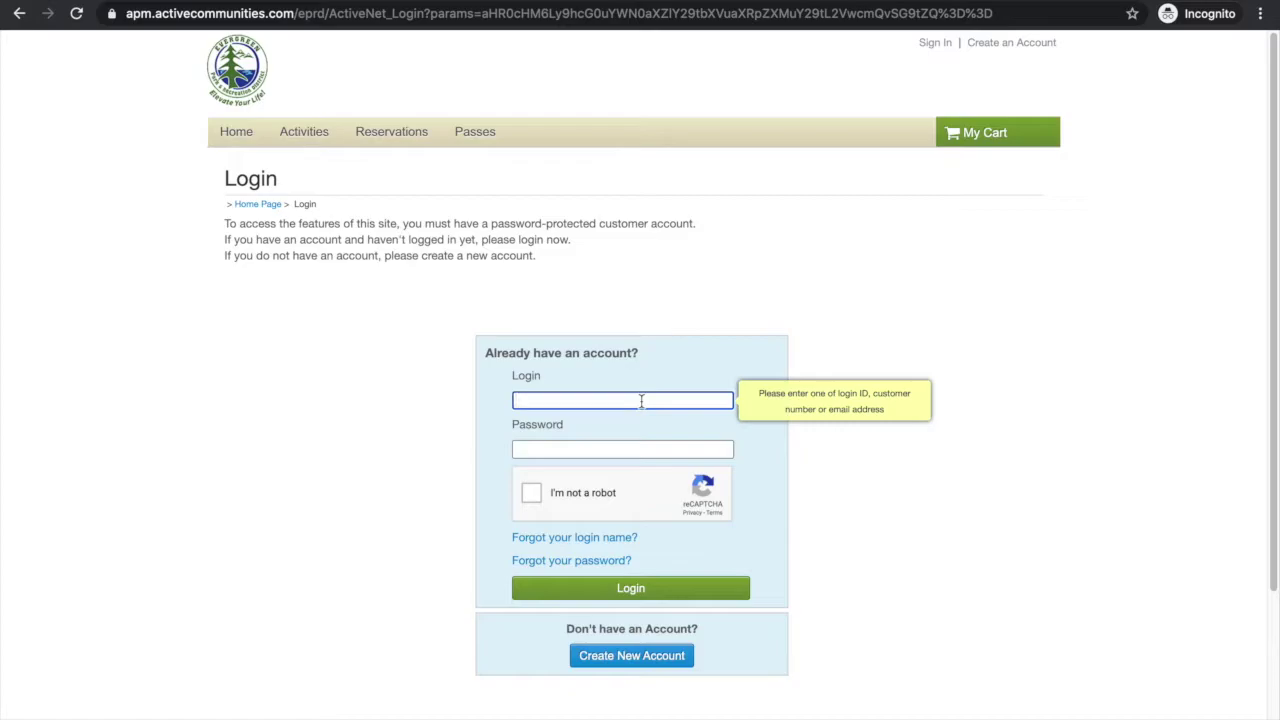
key("Tab")
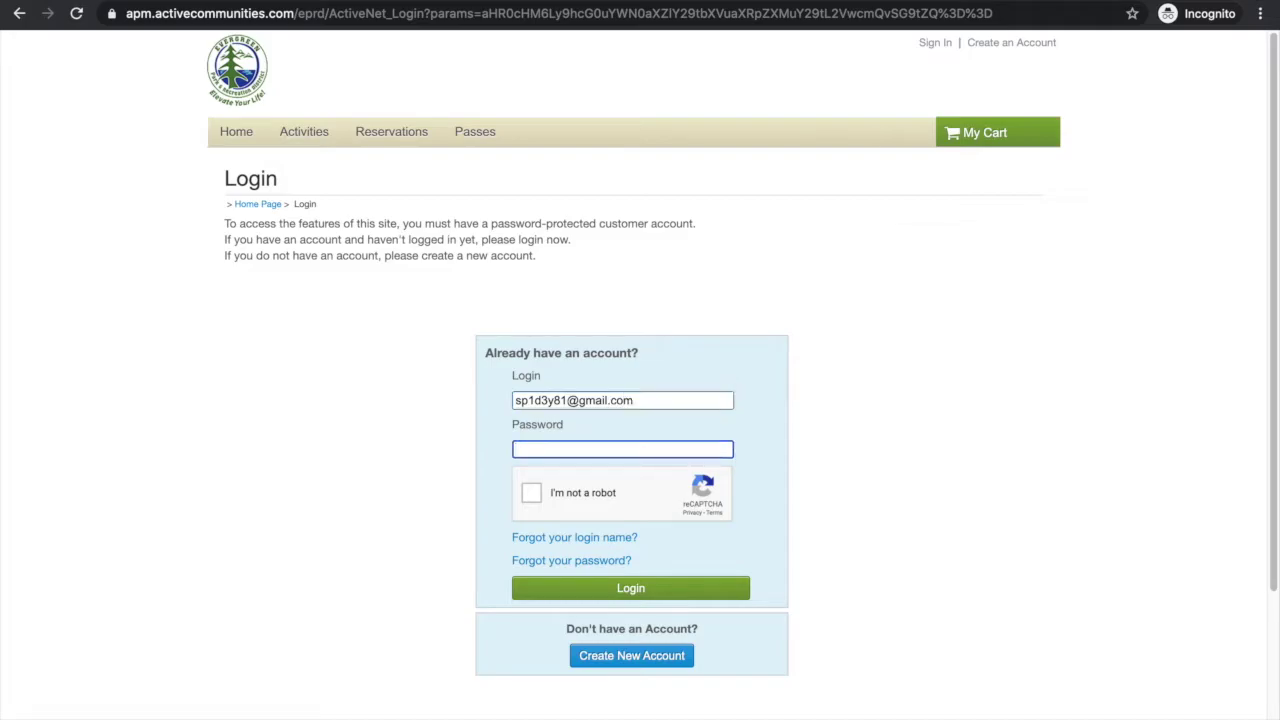
type("**********")
Step: Pass the traffic-lights reCAPTCHA and submit the login details
left_click(533, 494)
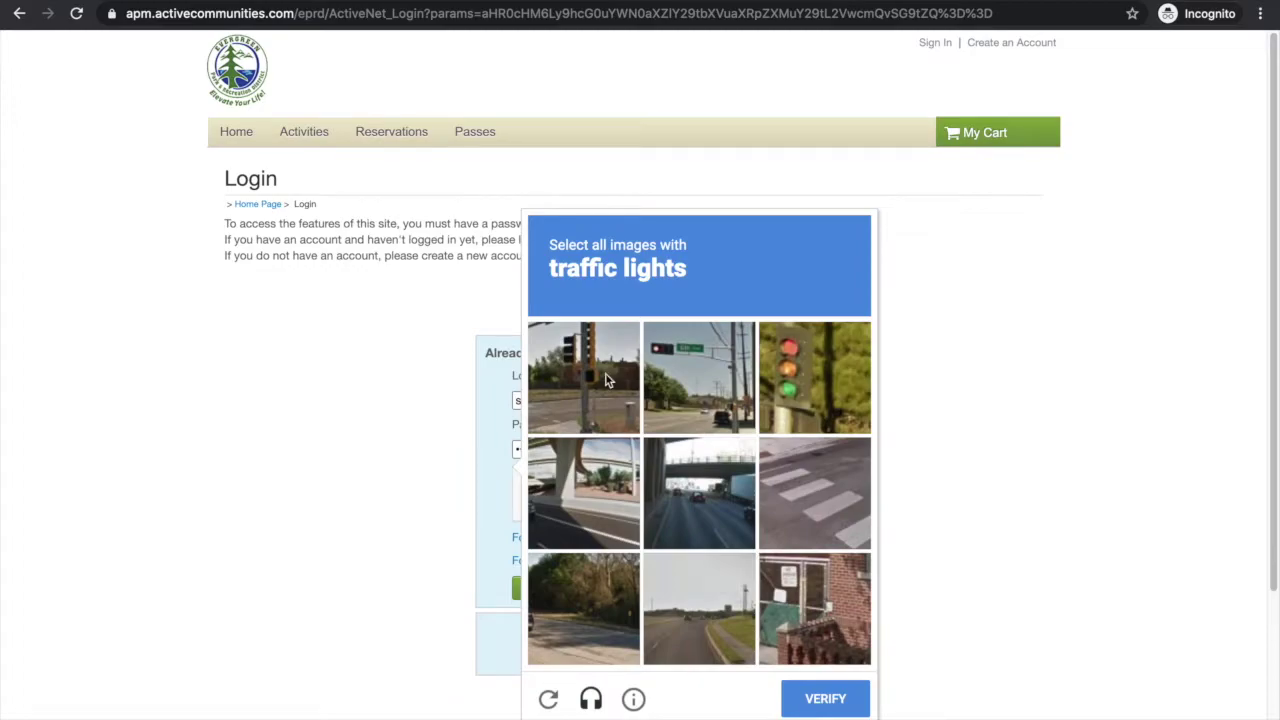
left_click(681, 397)
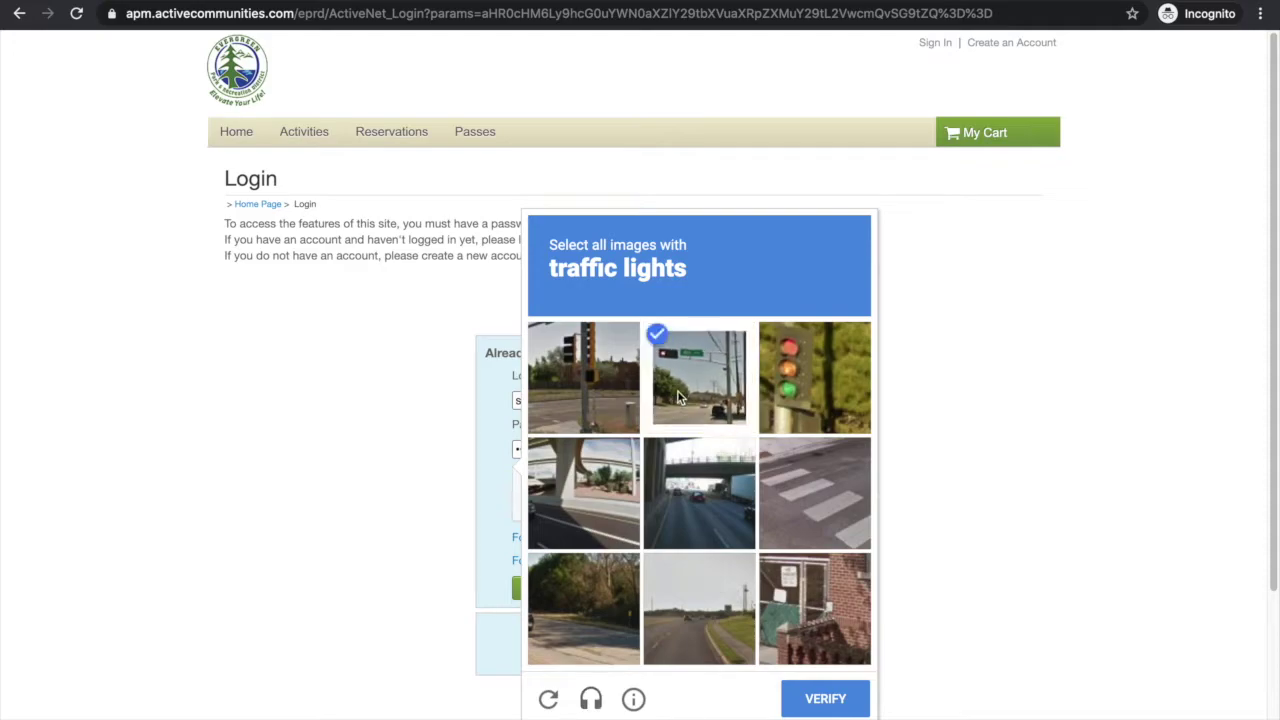
left_click(781, 397)
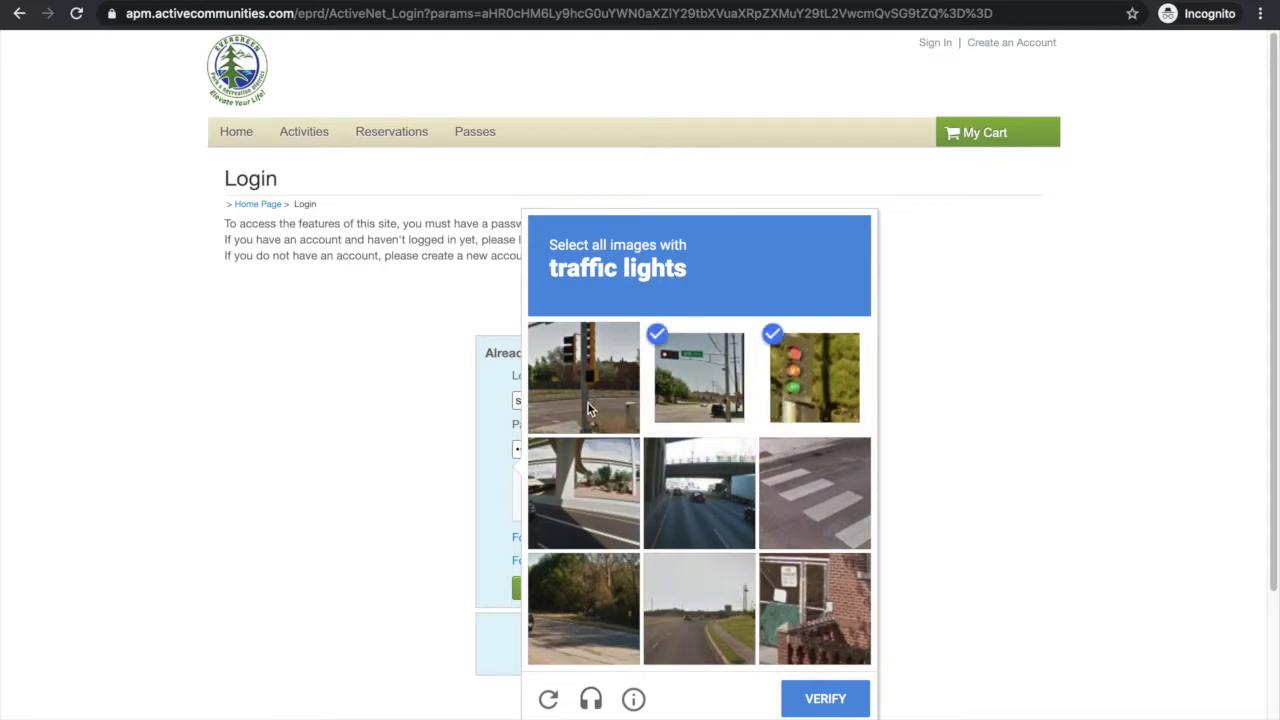
left_click(588, 403)
left_click(824, 697)
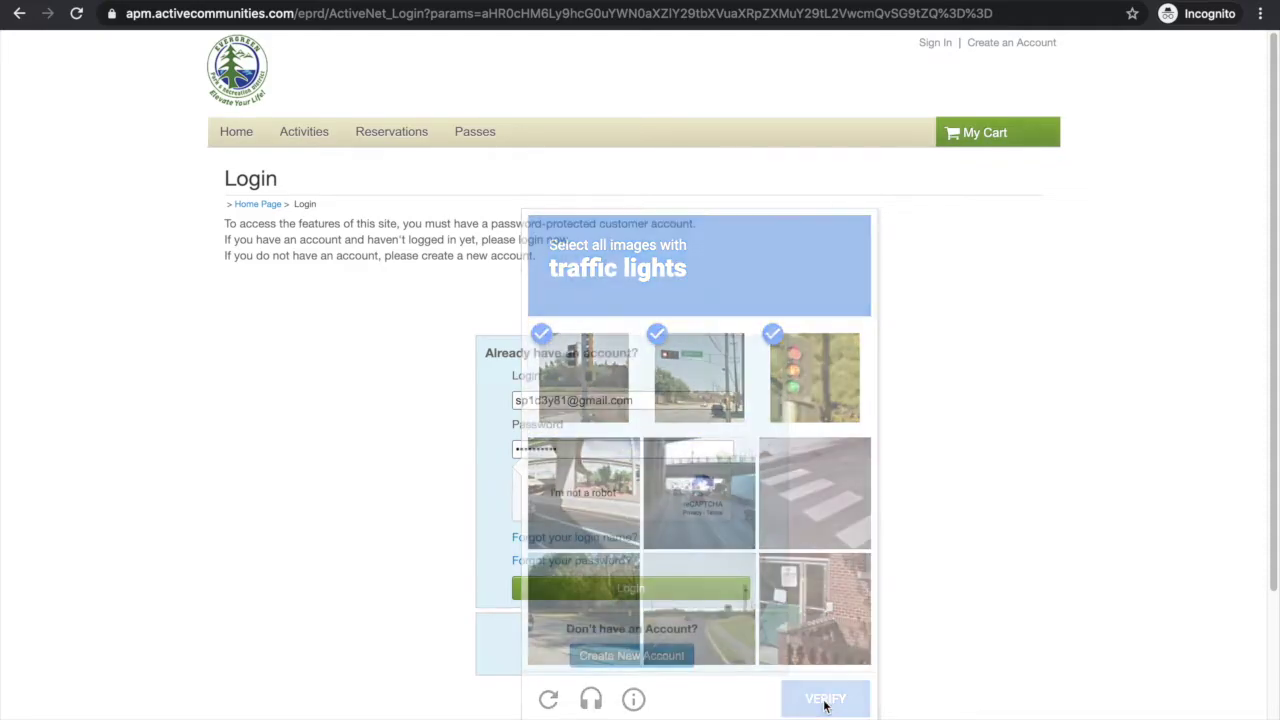
left_click(612, 594)
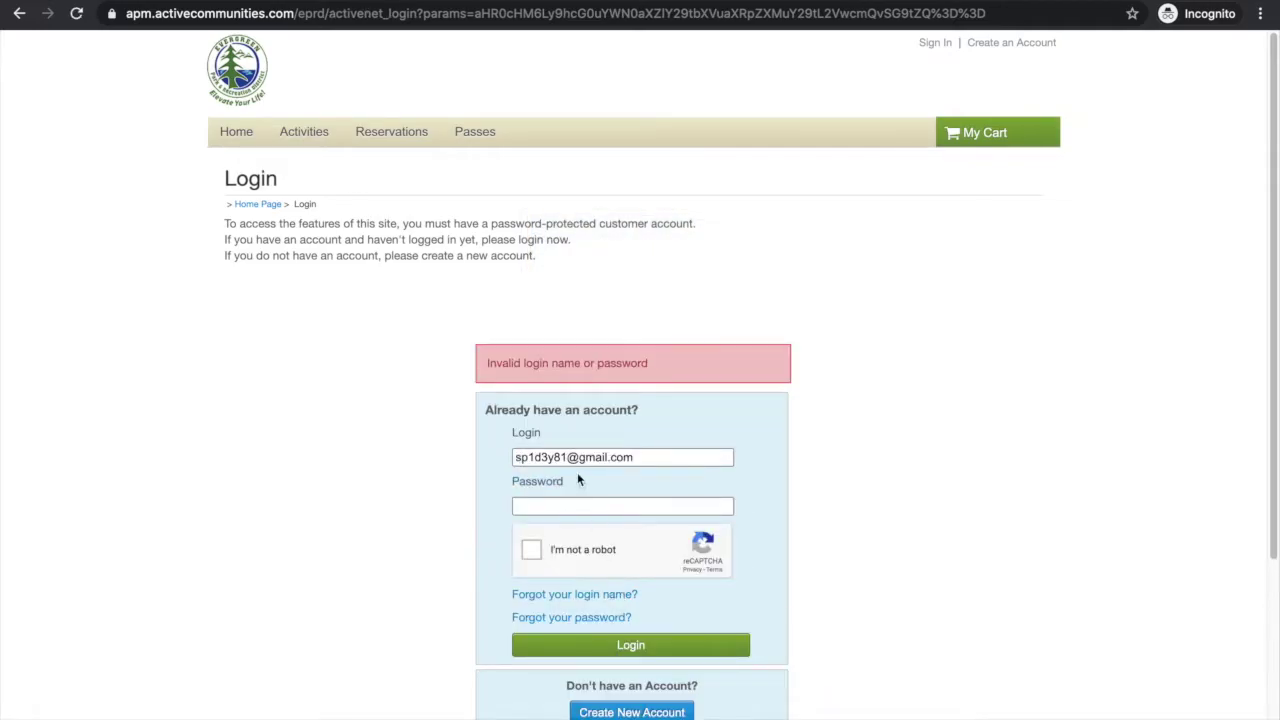
Step: After the invalid login, retype the password and pass the bicycle reCAPTCHA
left_click(576, 503)
type("•••")
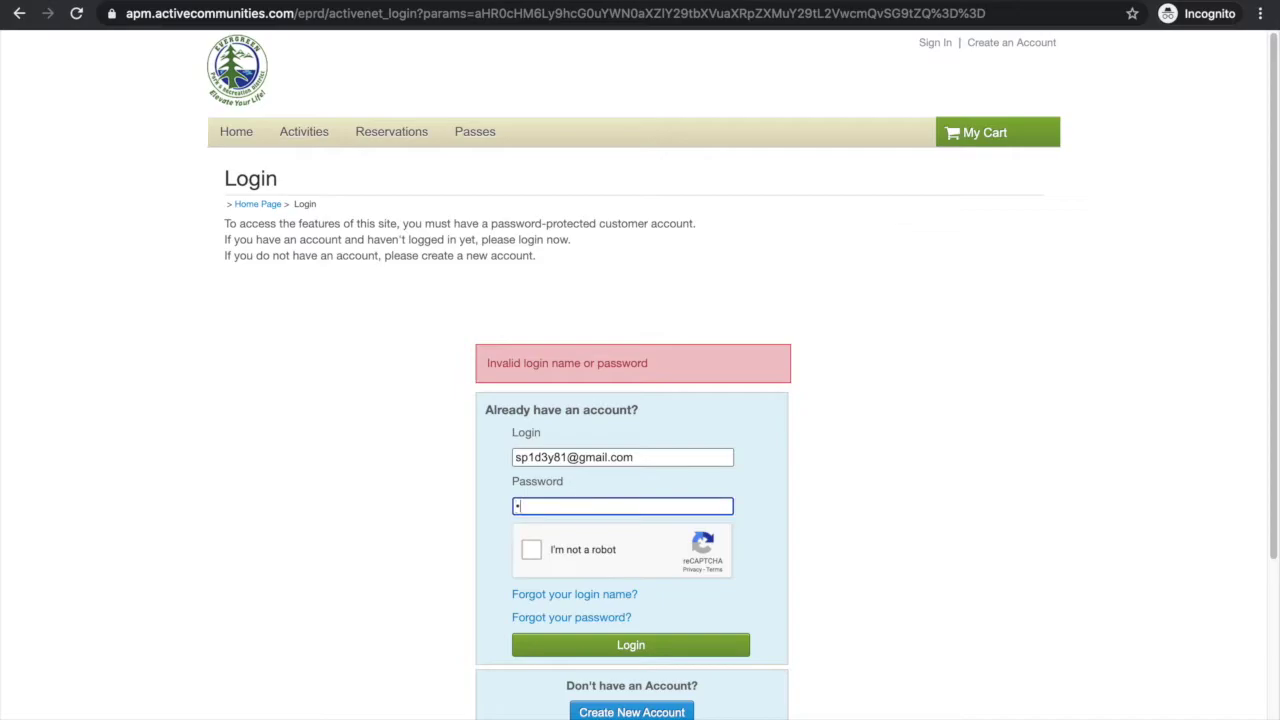
type("•••••")
left_click(528, 551)
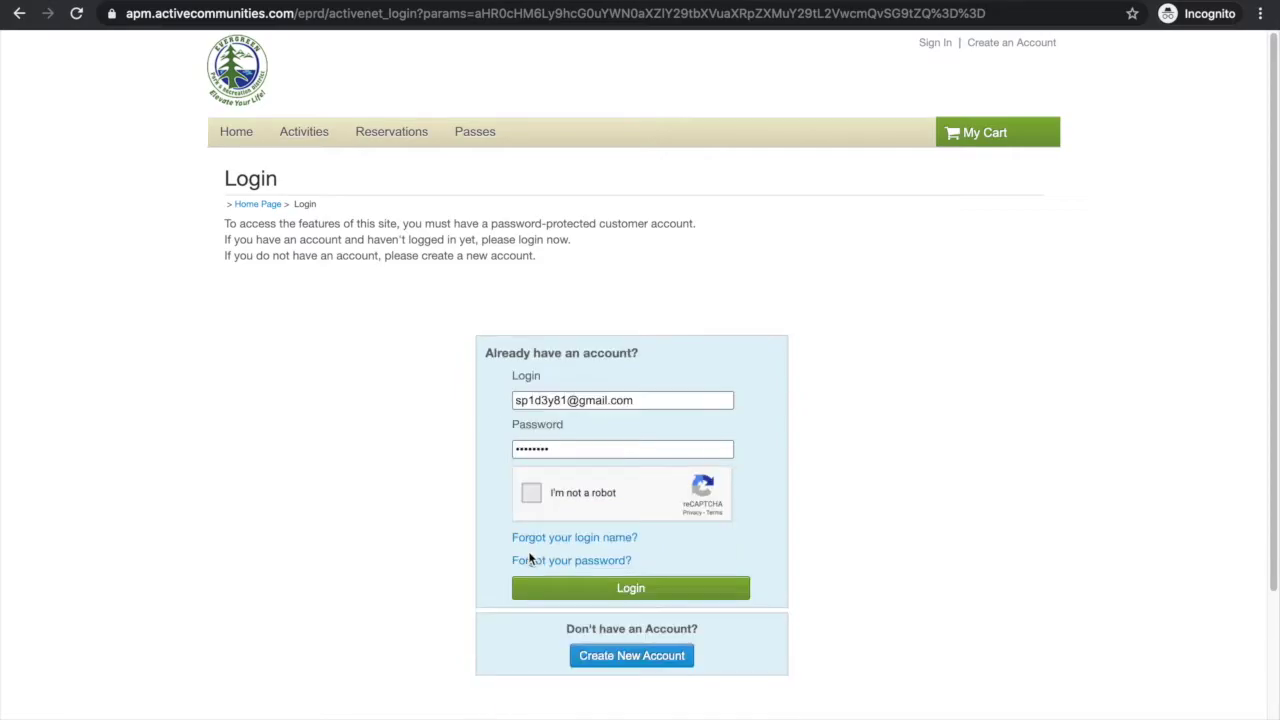
left_click(534, 500)
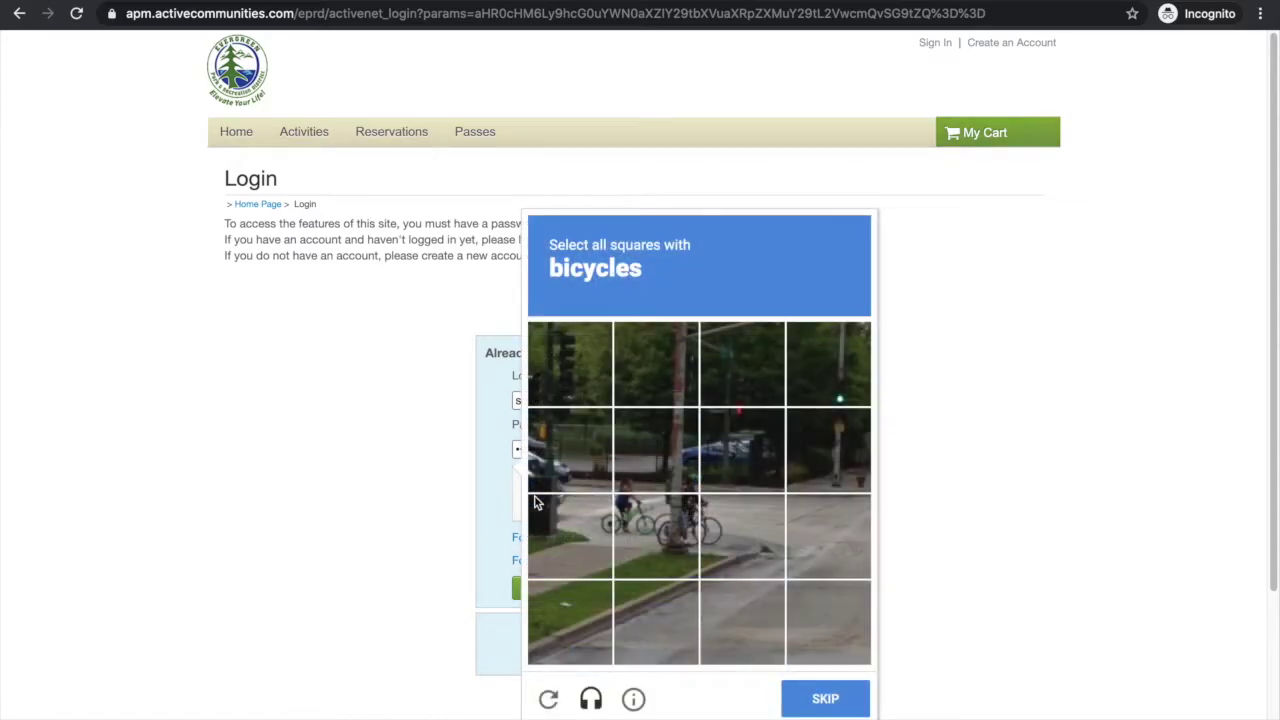
left_click(576, 524)
left_click(634, 522)
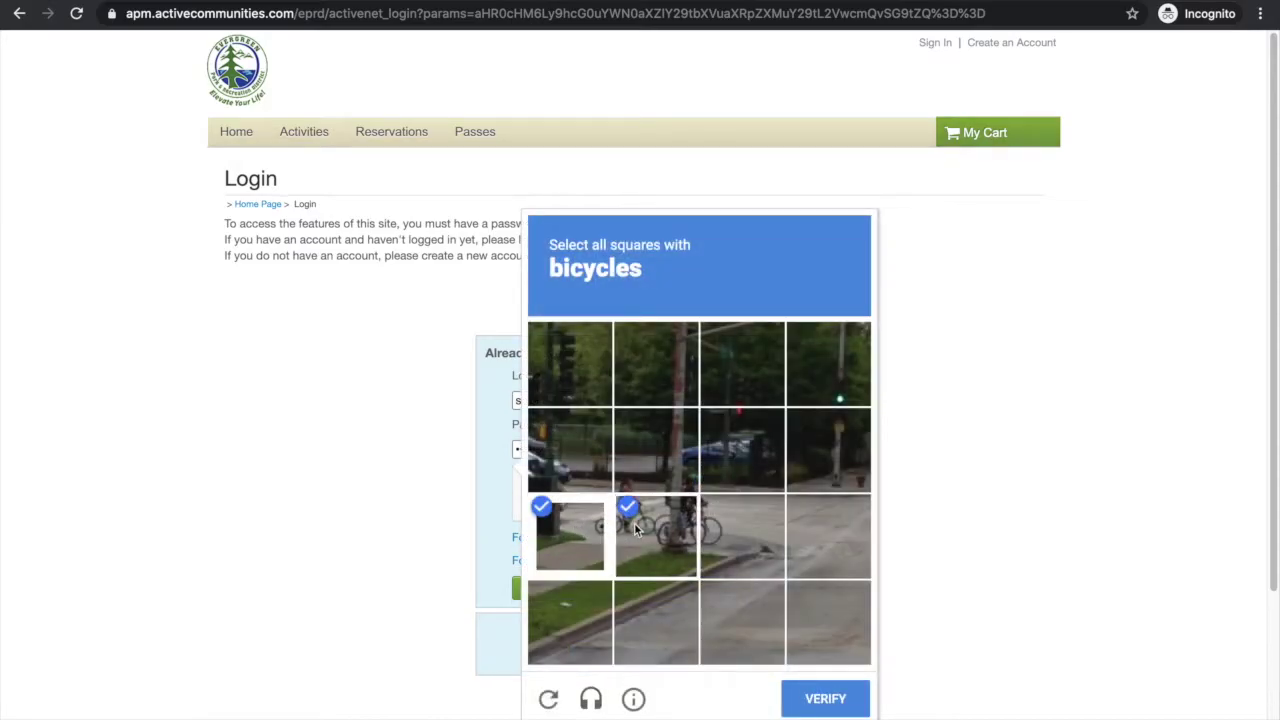
left_click(717, 525)
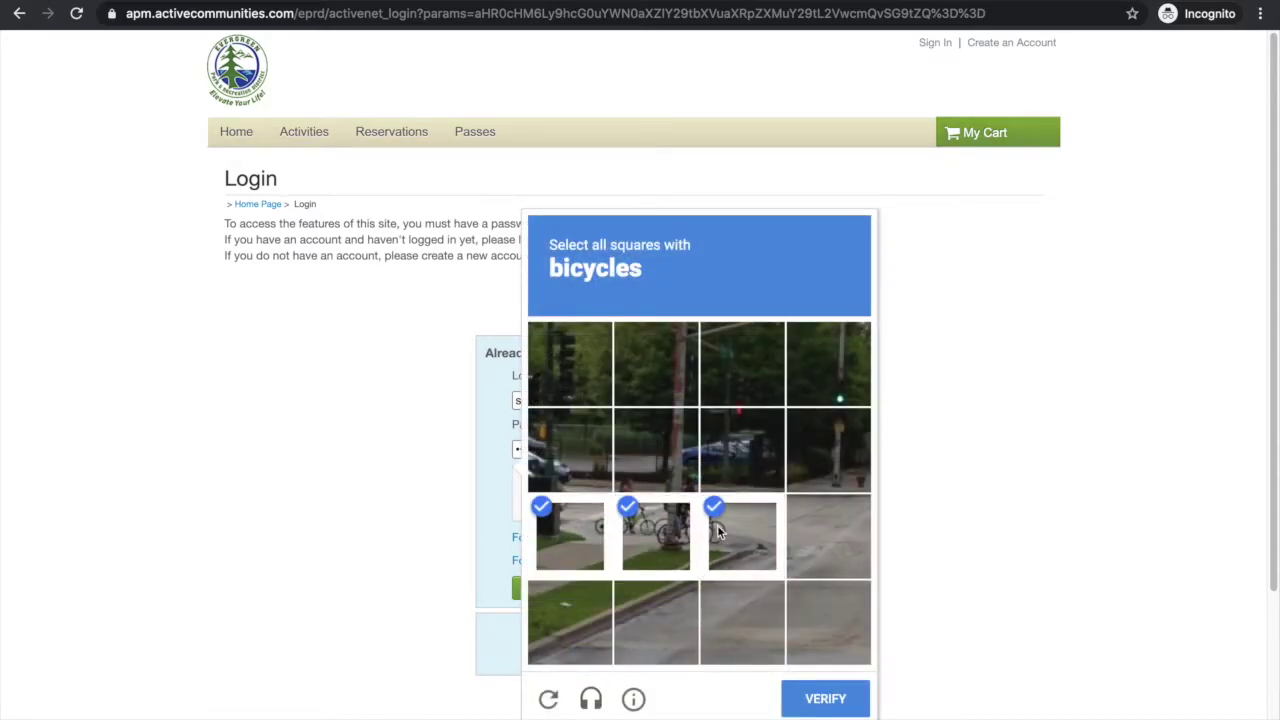
left_click(837, 702)
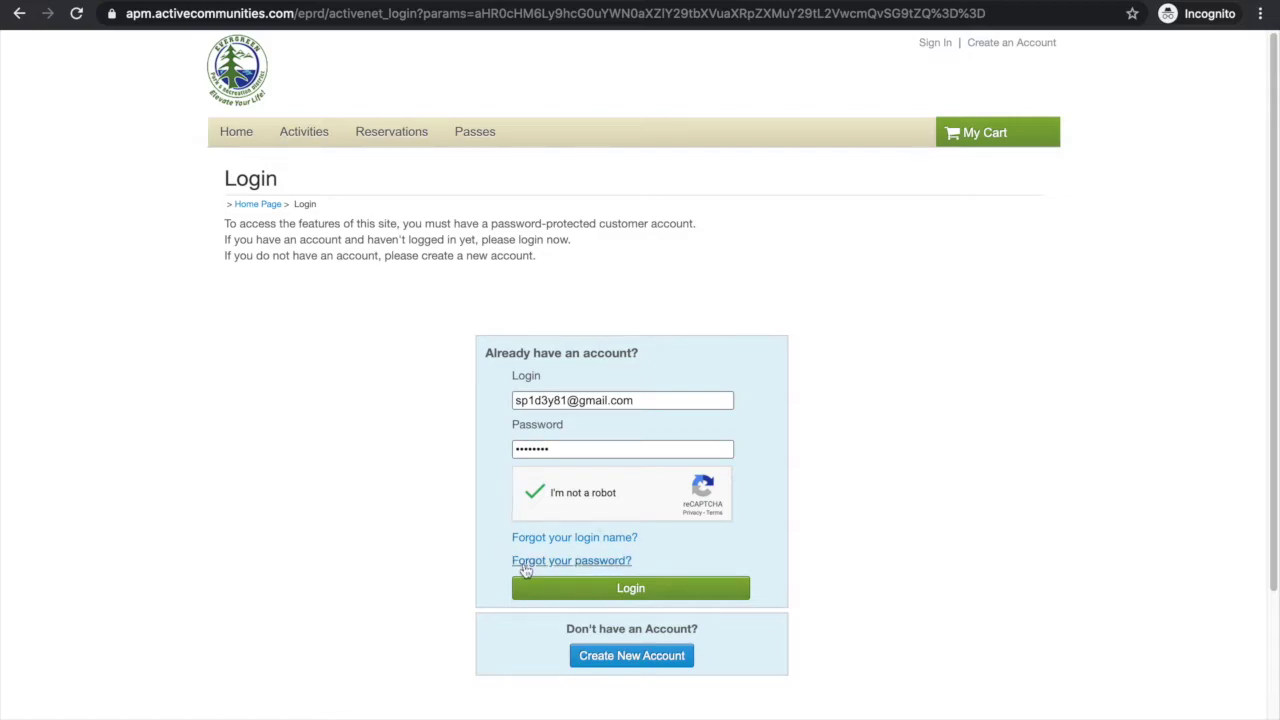
Step: Log in, go to My Account, and open the Change Your Password form
left_click(609, 598)
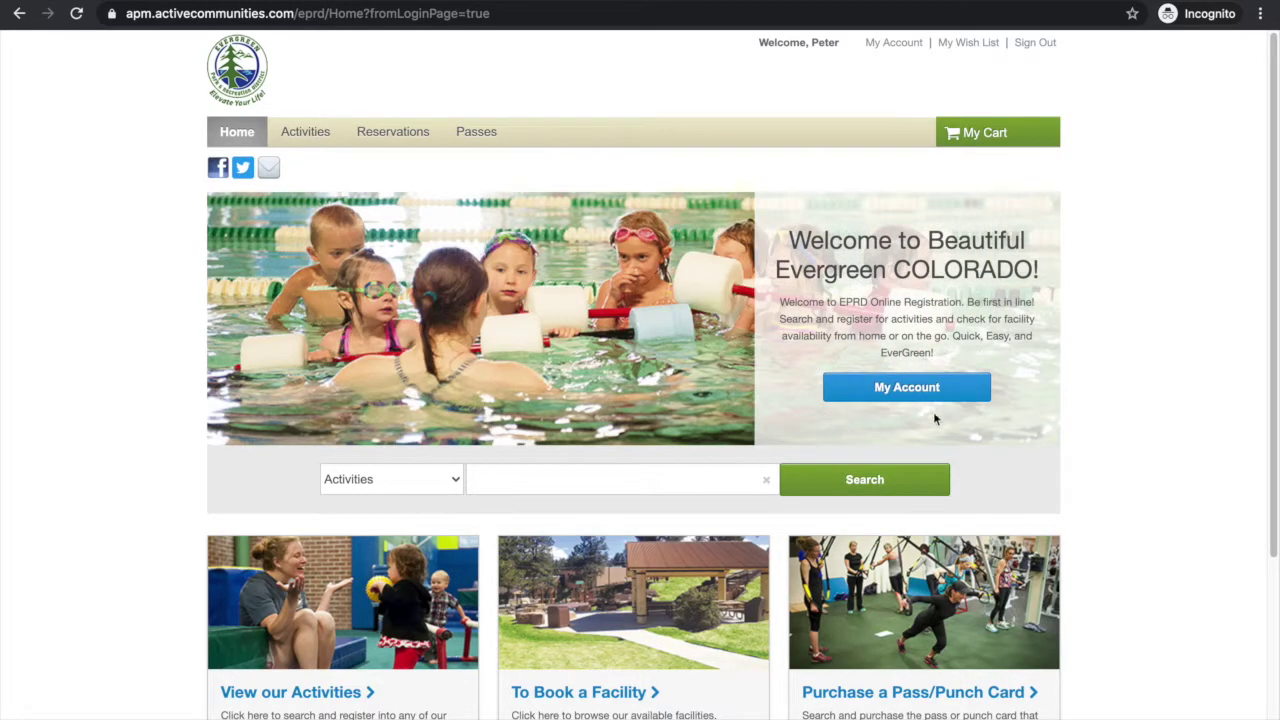
left_click(932, 397)
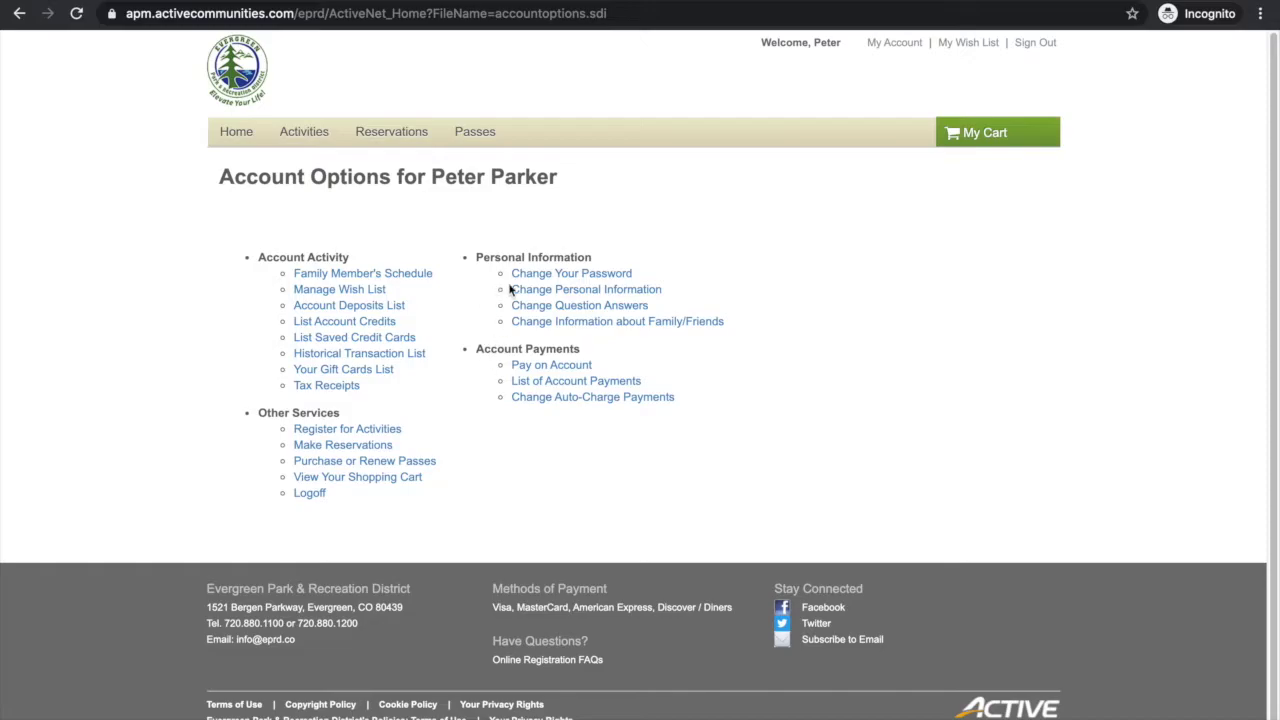
left_click(541, 278)
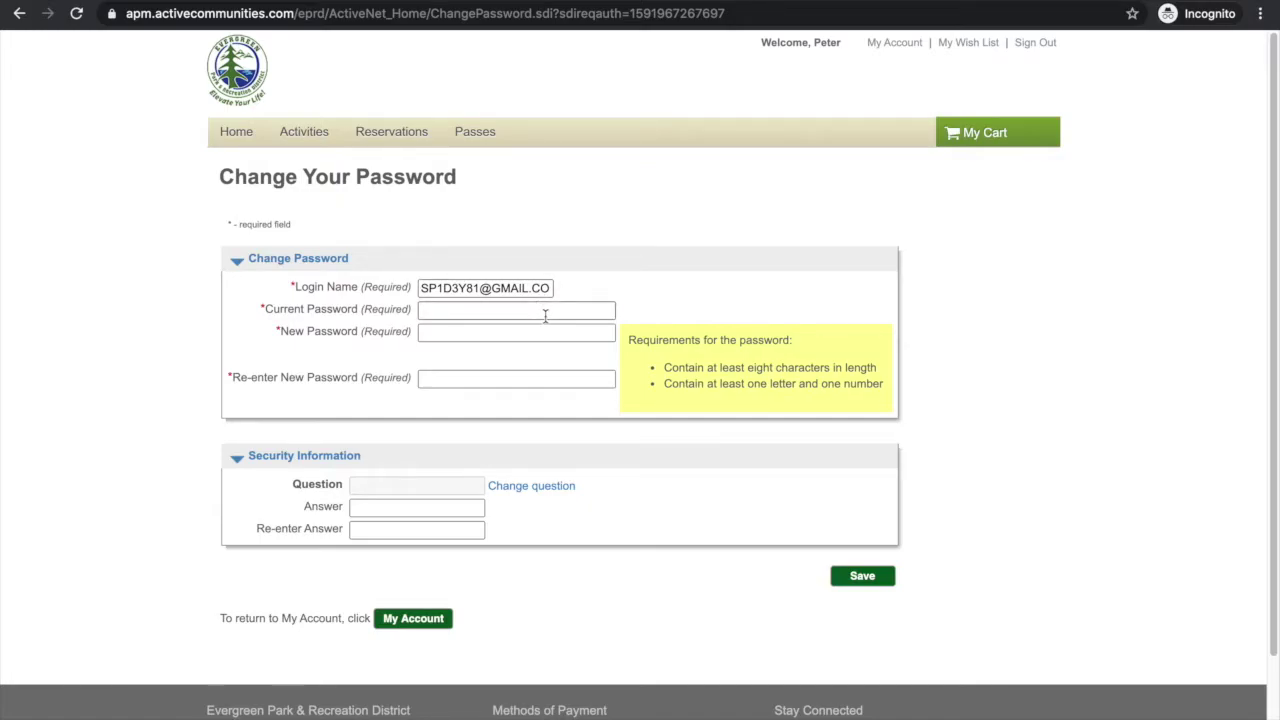
Step: Enter the current password, a new password and its confirmation, then save
left_click(545, 316)
type("********")
left_click(516, 332)
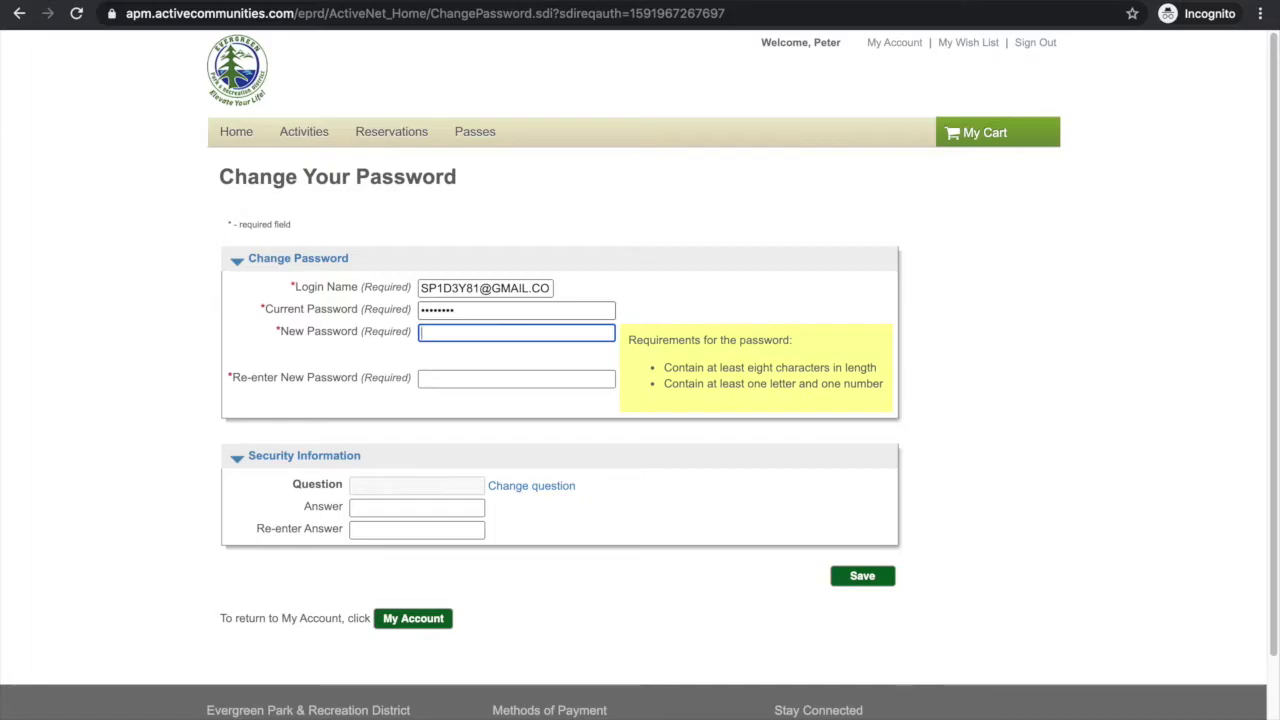
type("••••••••••")
left_click(516, 378)
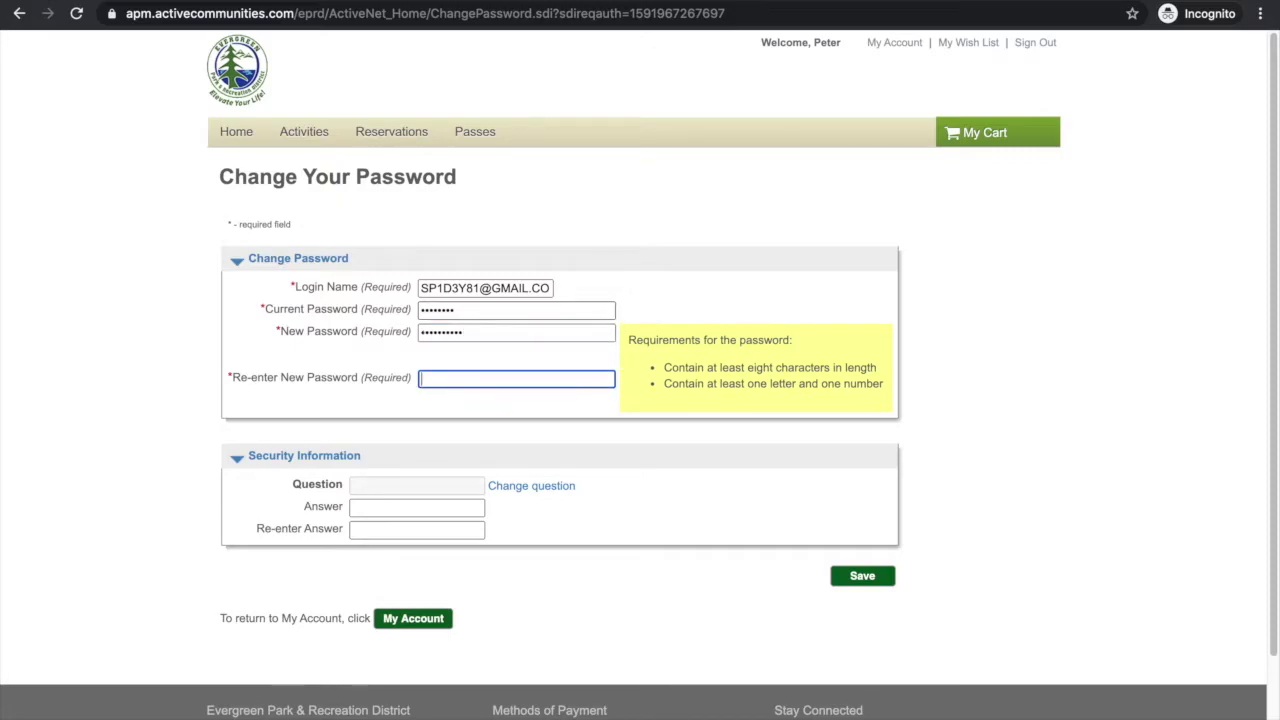
type("•••••••")
type("1")
left_click(455, 426)
scroll(455, 426, "down", 1)
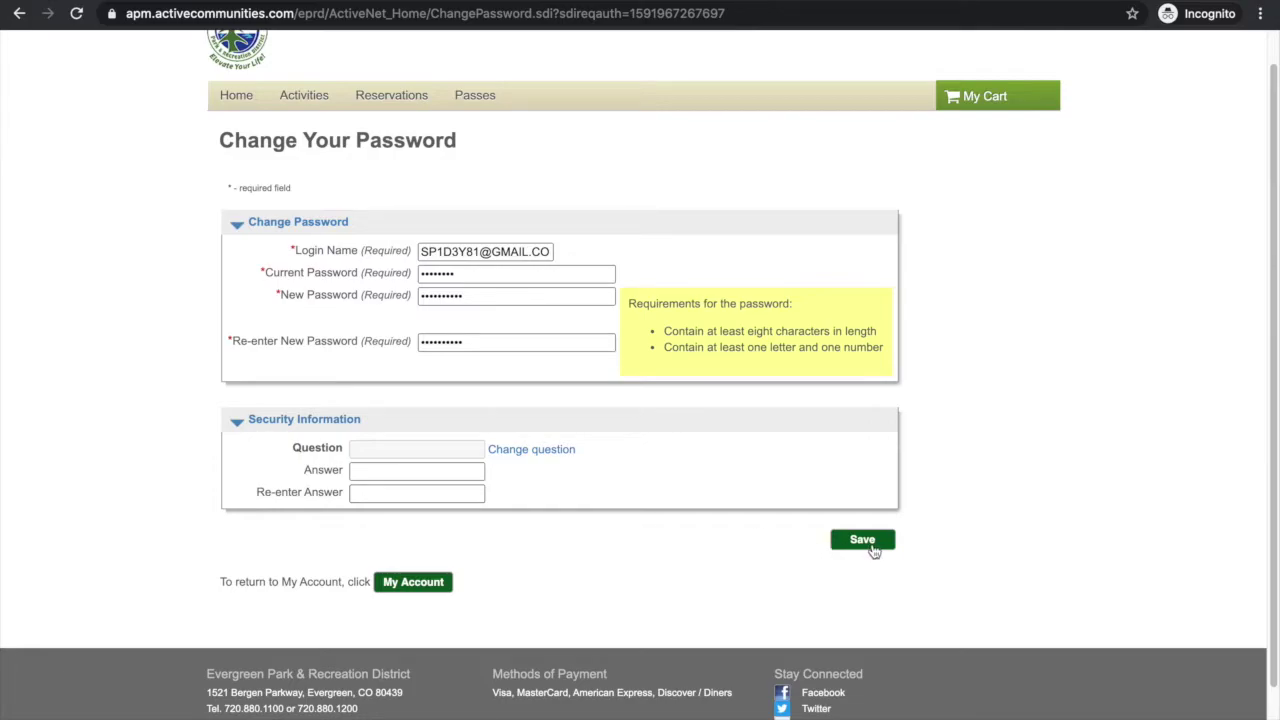
left_click(862, 540)
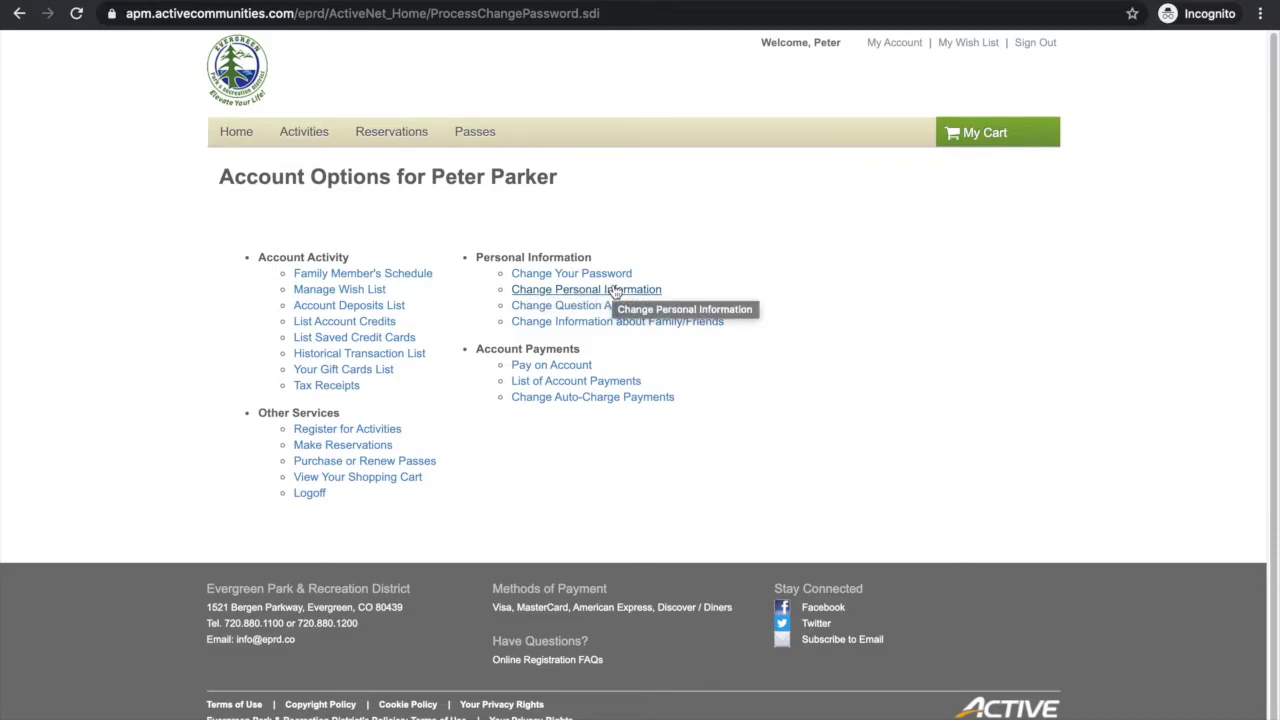
Step: Review the Change Account Address form, including emergency contact and customer type, and save it
left_click(615, 290)
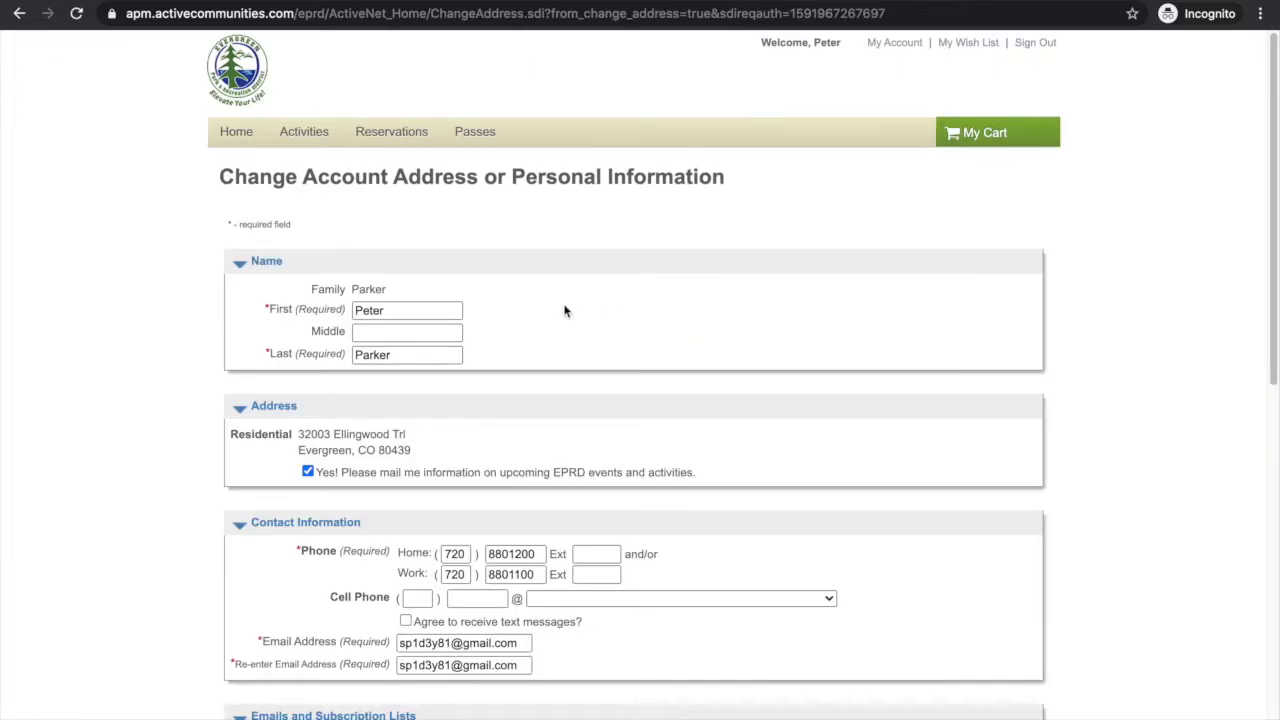
scroll(564, 311, "down", 2)
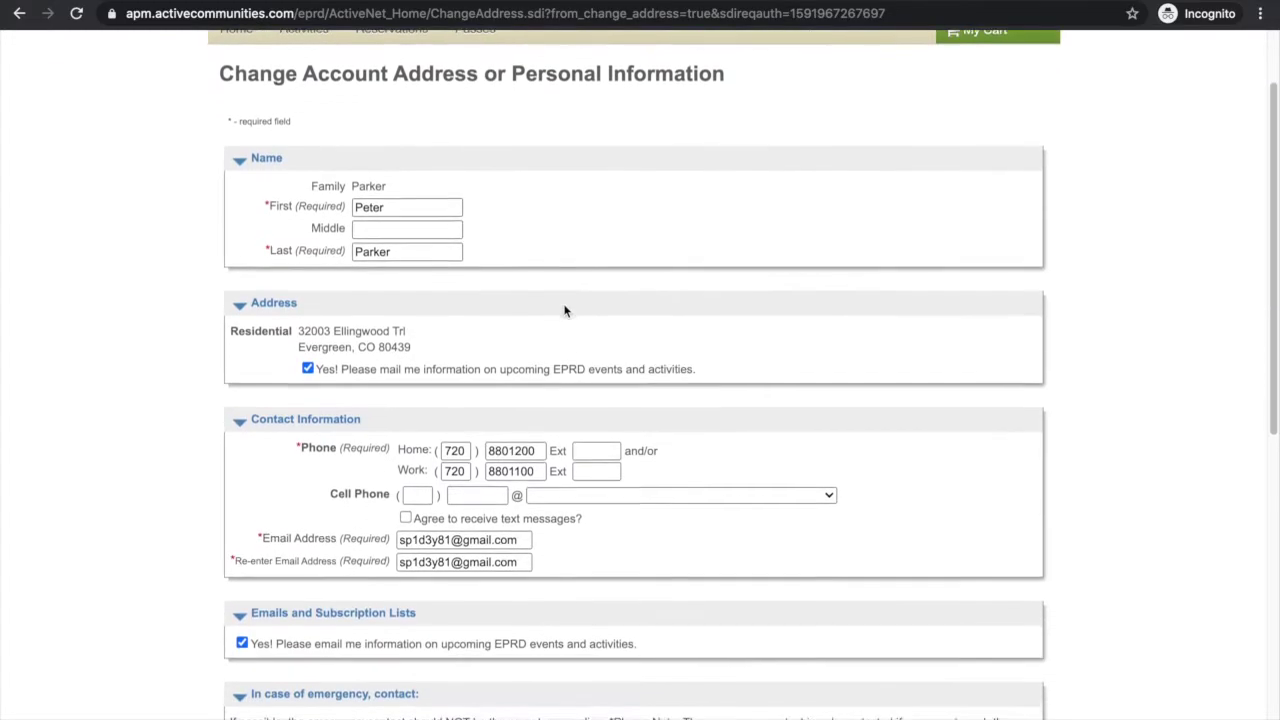
scroll(564, 311, "down", 1)
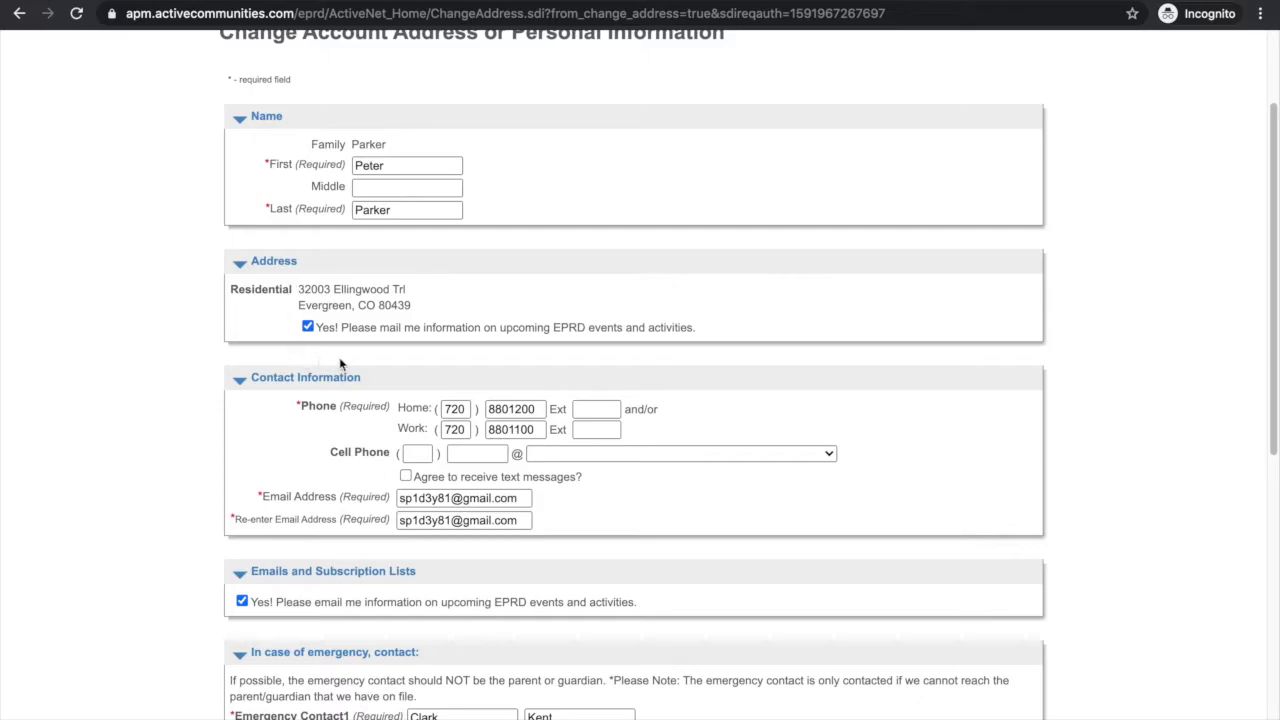
scroll(355, 484, "down", 1)
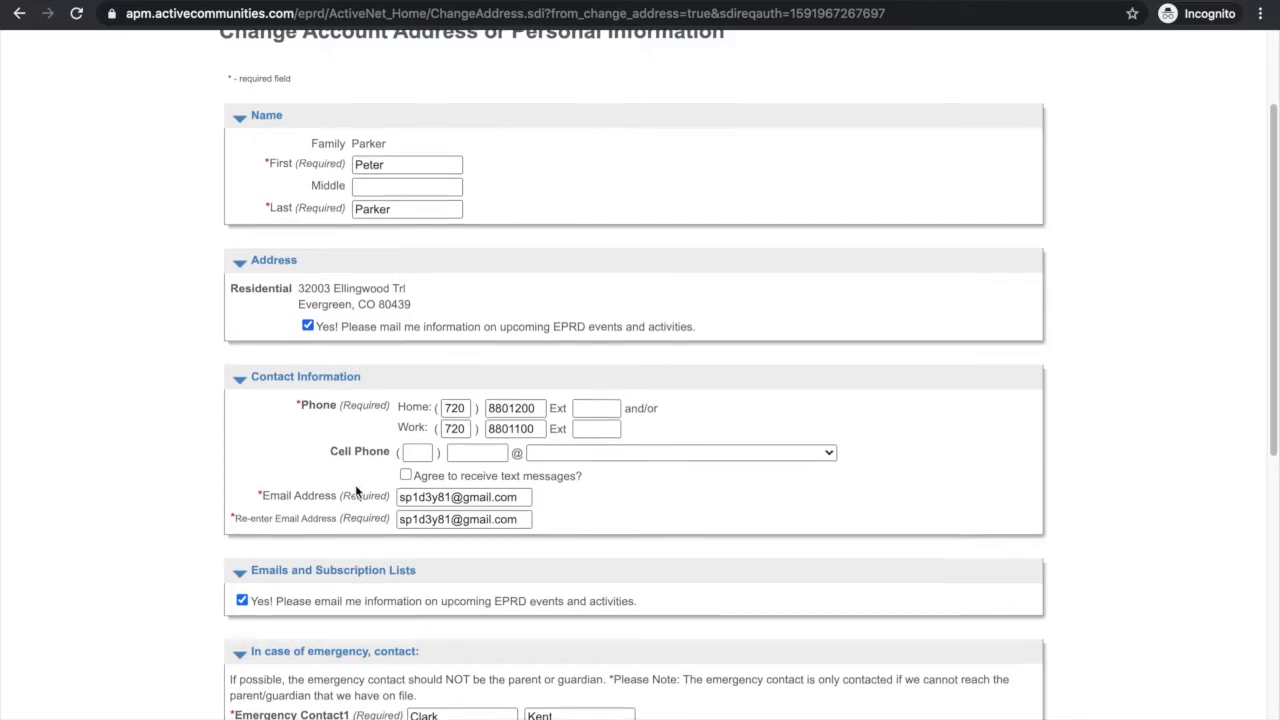
scroll(355, 484, "down", 2)
scroll(355, 484, "up", 1)
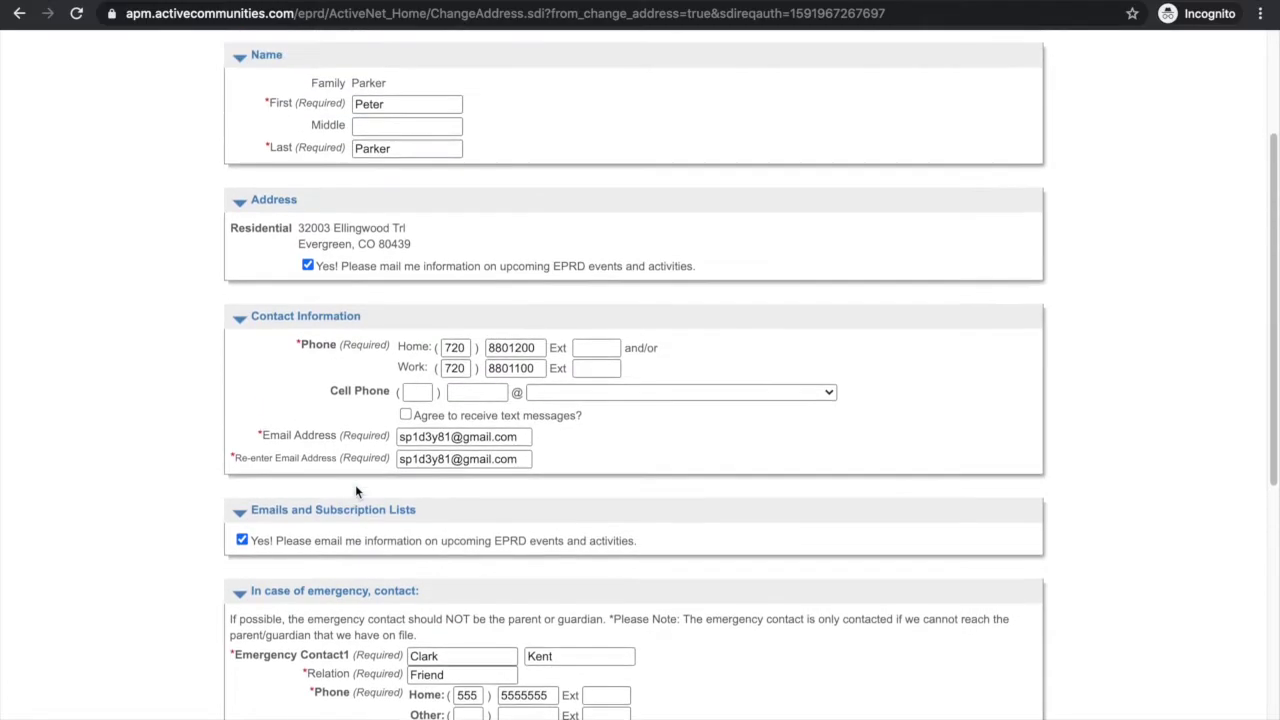
scroll(355, 490, "up", 1)
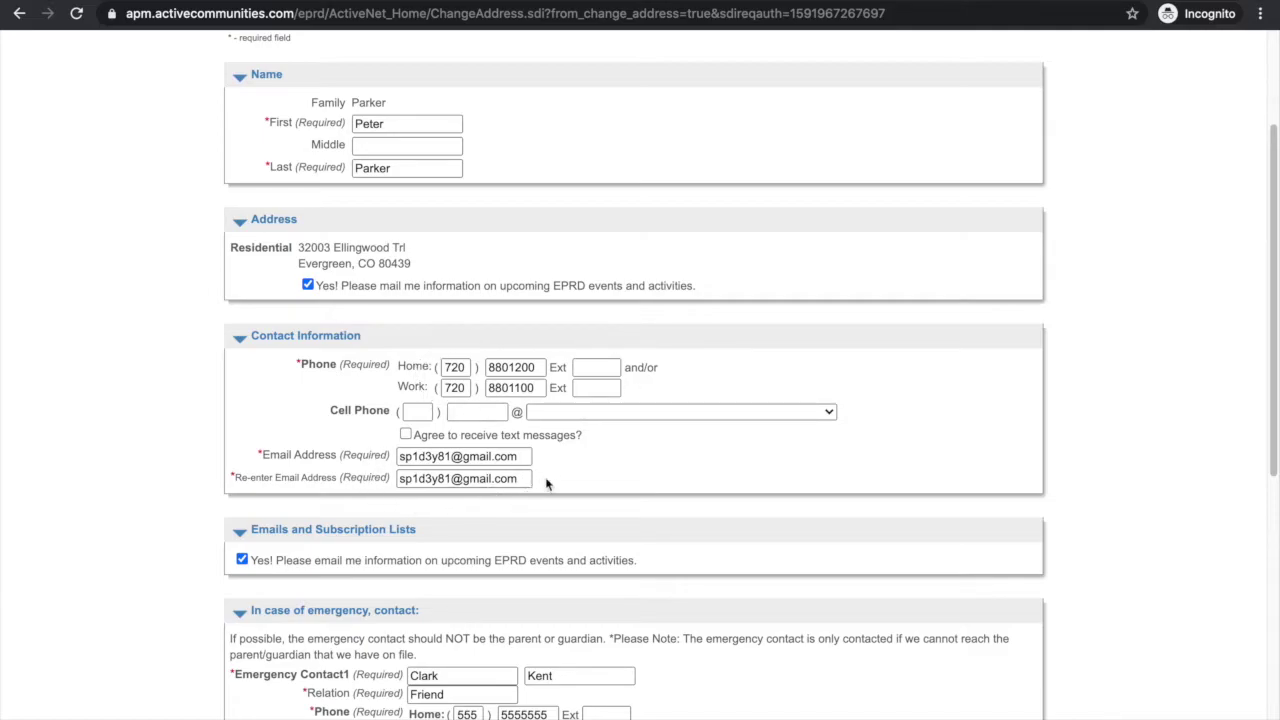
scroll(435, 513, "down", 1)
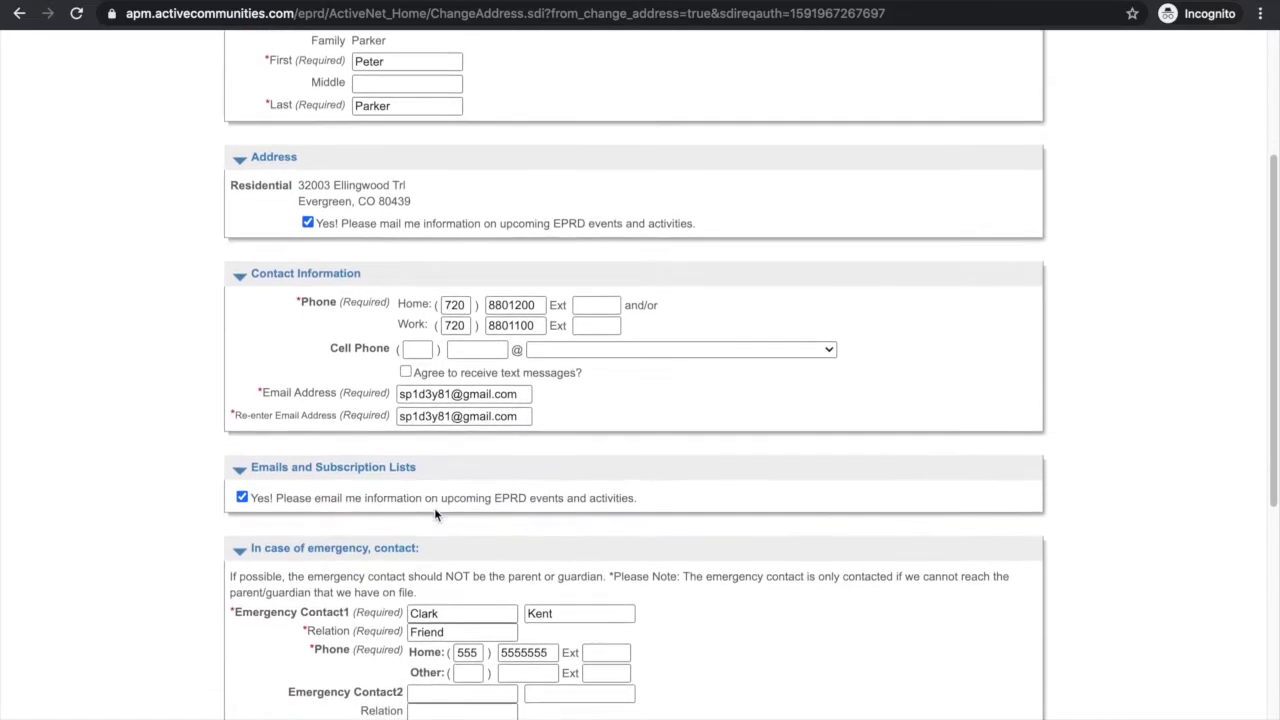
scroll(434, 507, "down", 1)
scroll(434, 507, "down", 1)
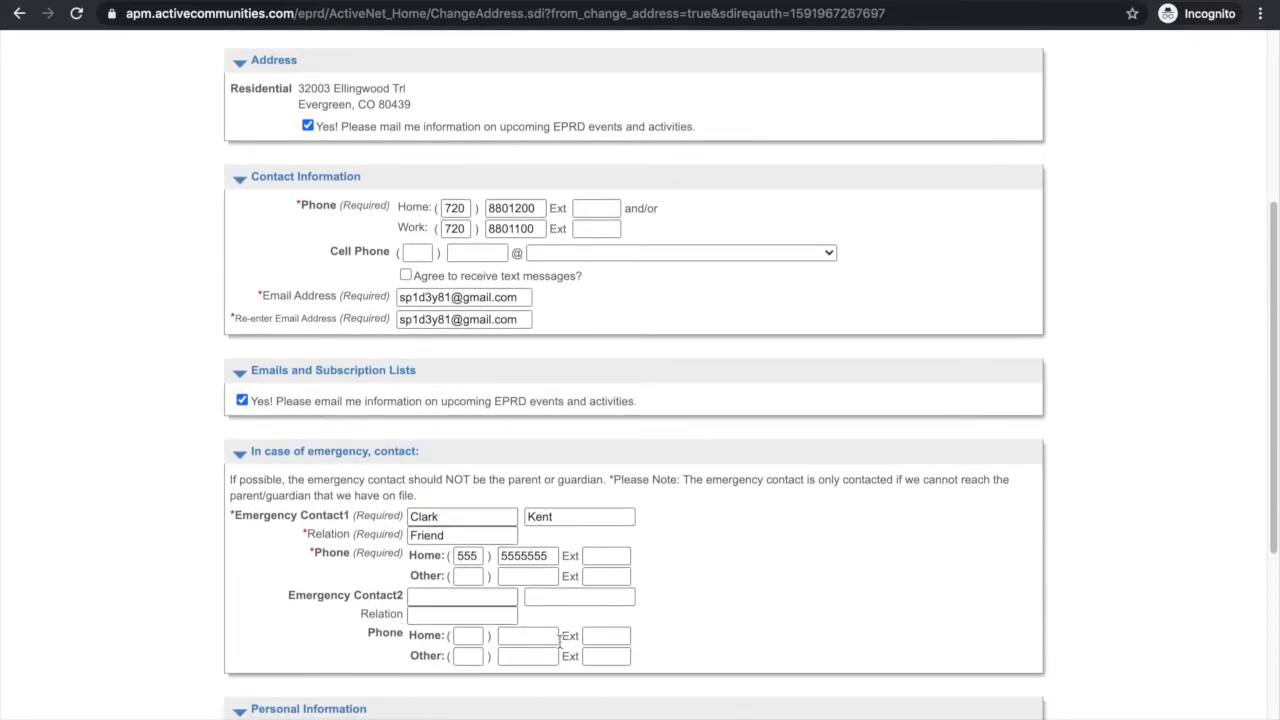
scroll(566, 645, "down", 1)
scroll(566, 645, "down", 1)
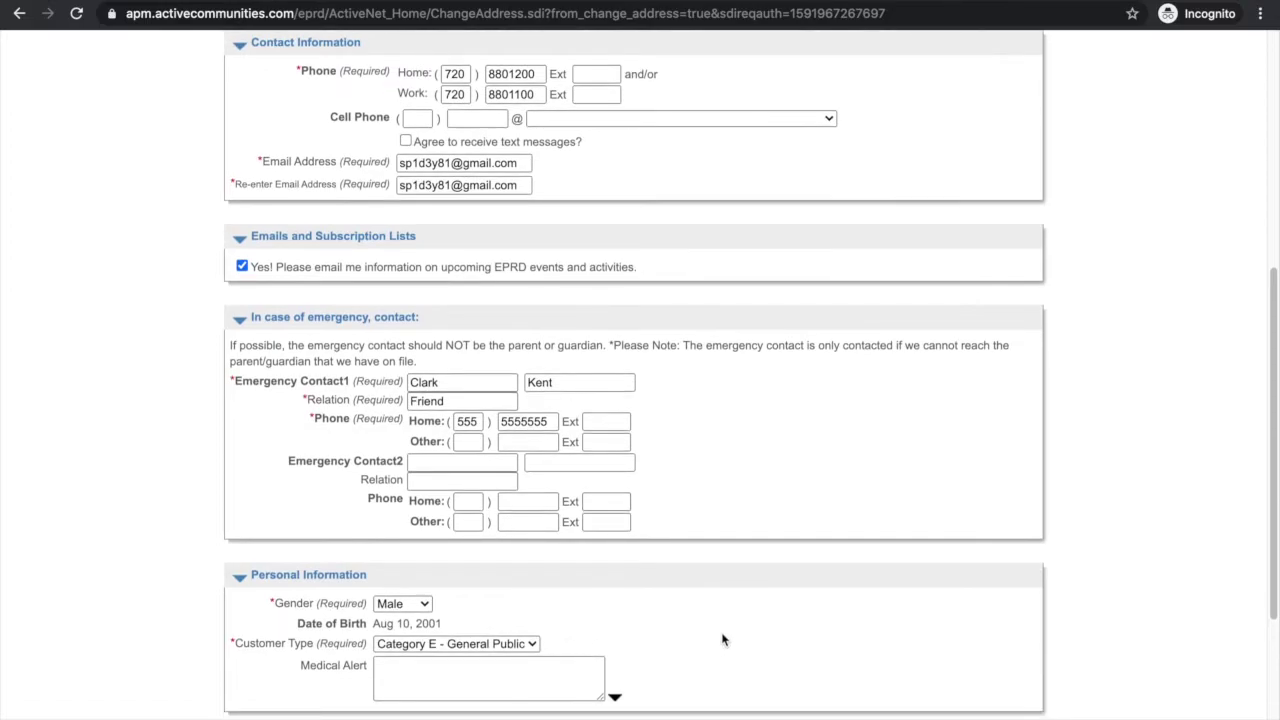
scroll(723, 640, "down", 2)
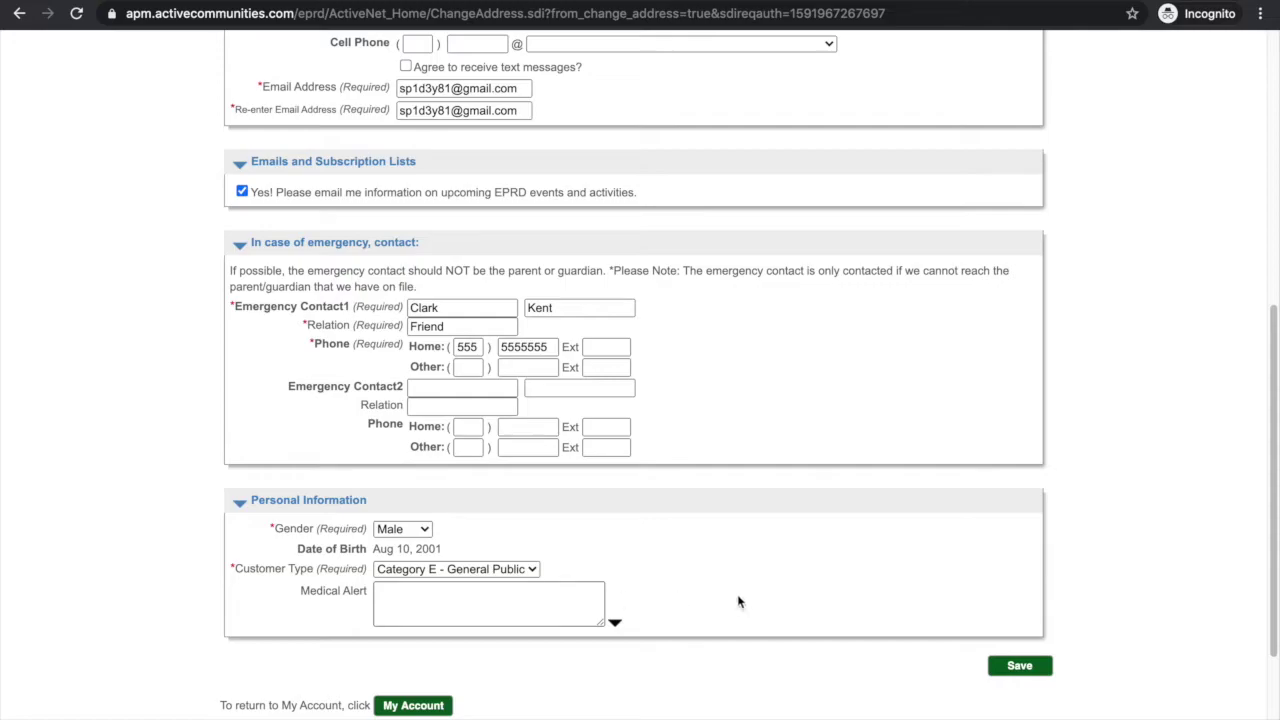
left_click(1027, 668)
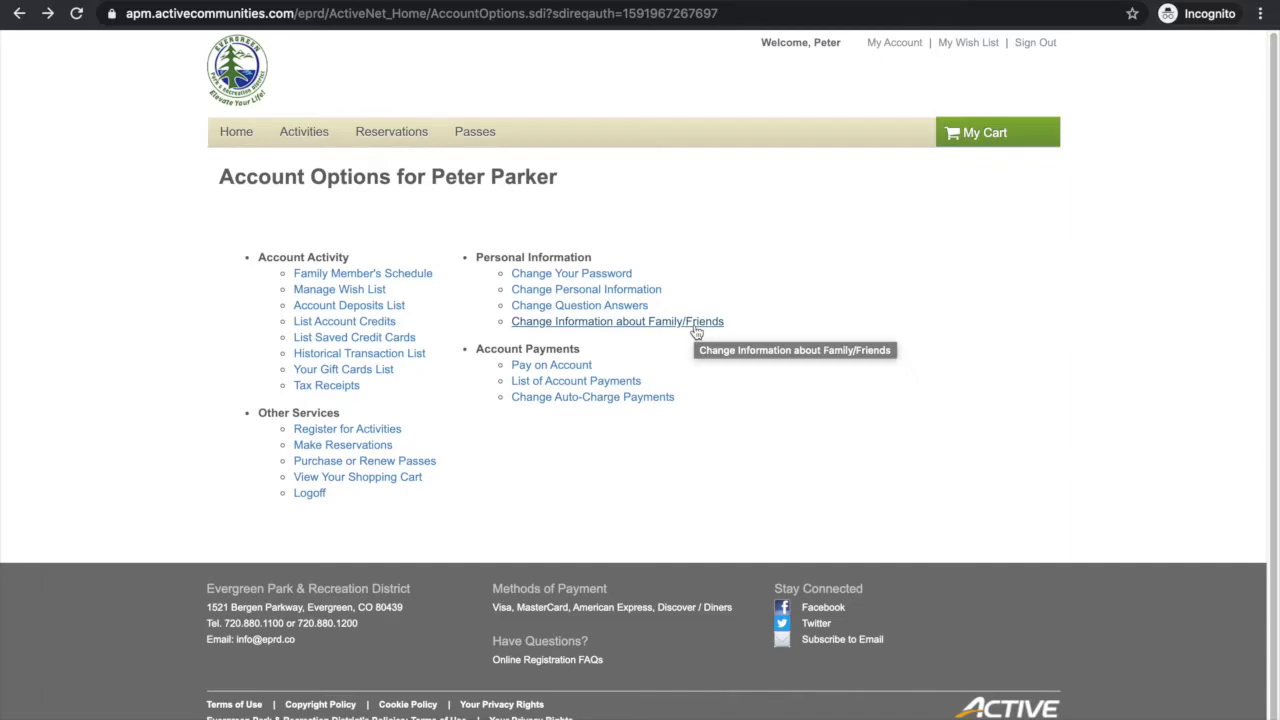
Step: Expand the Add New Family Member form on the Family/Friends page, review it, then return to Account Options
left_click(695, 325)
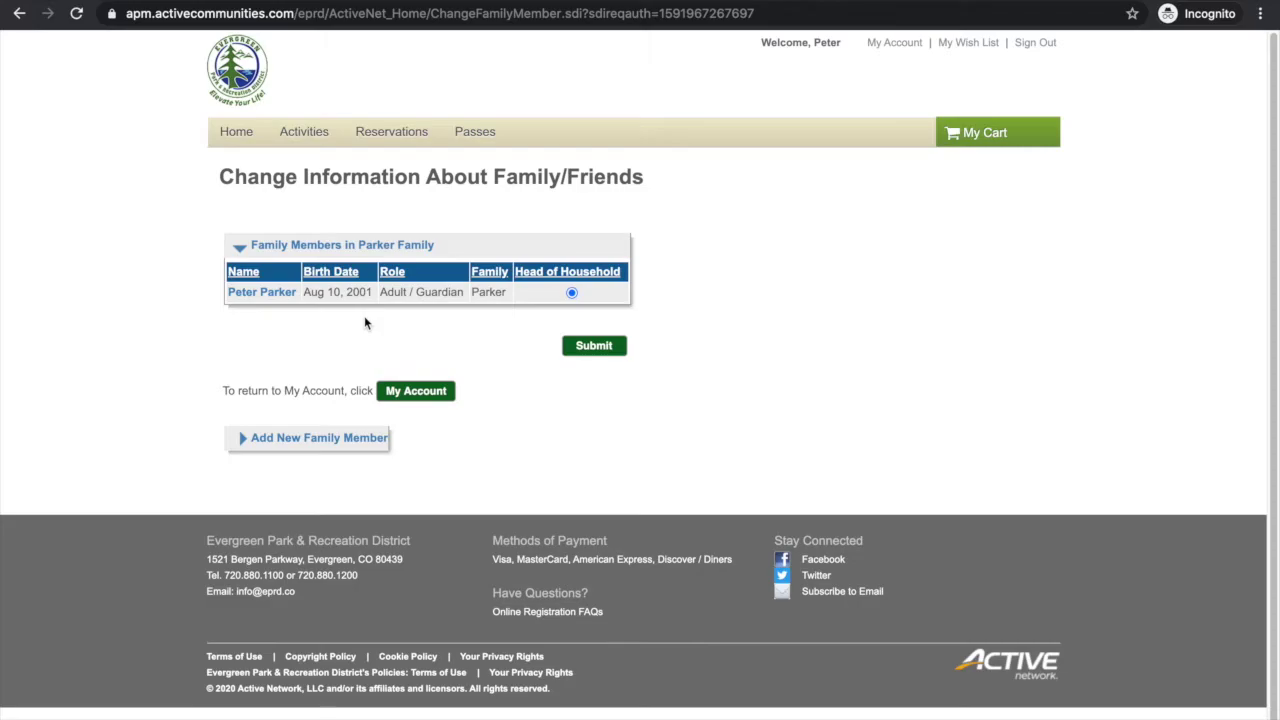
left_click(314, 441)
scroll(298, 513, "down", 3)
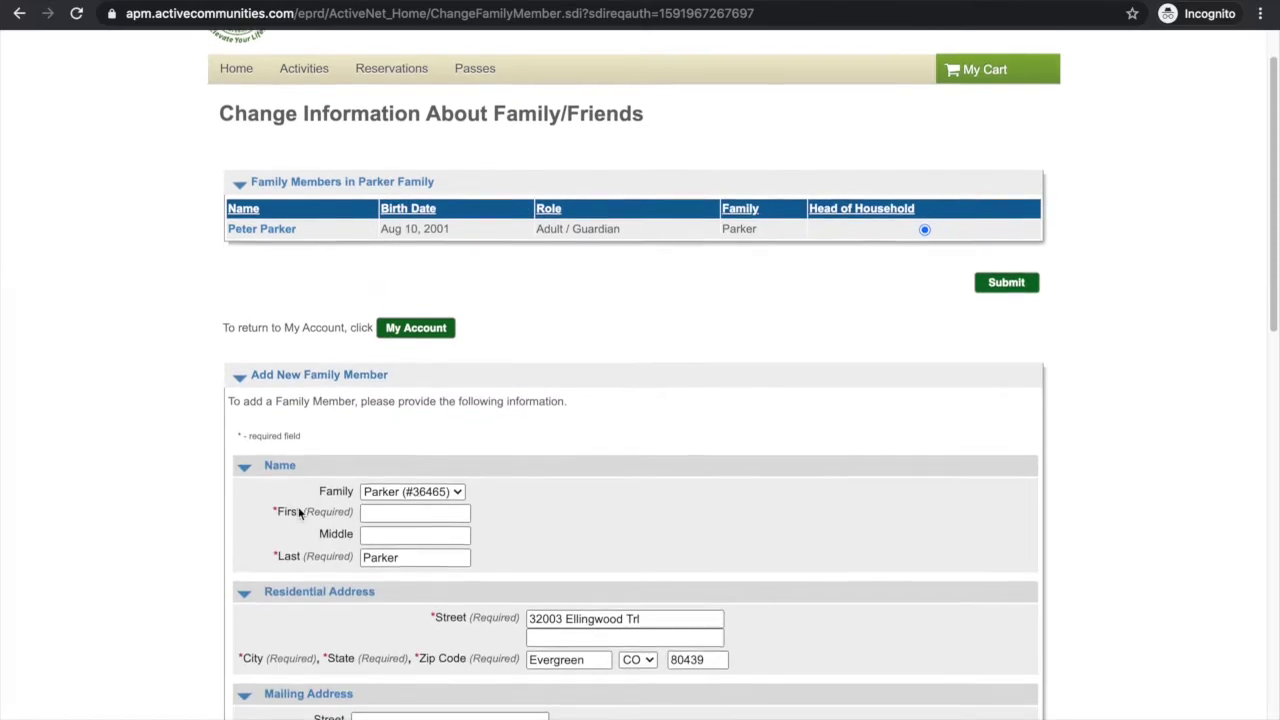
scroll(298, 513, "down", 3)
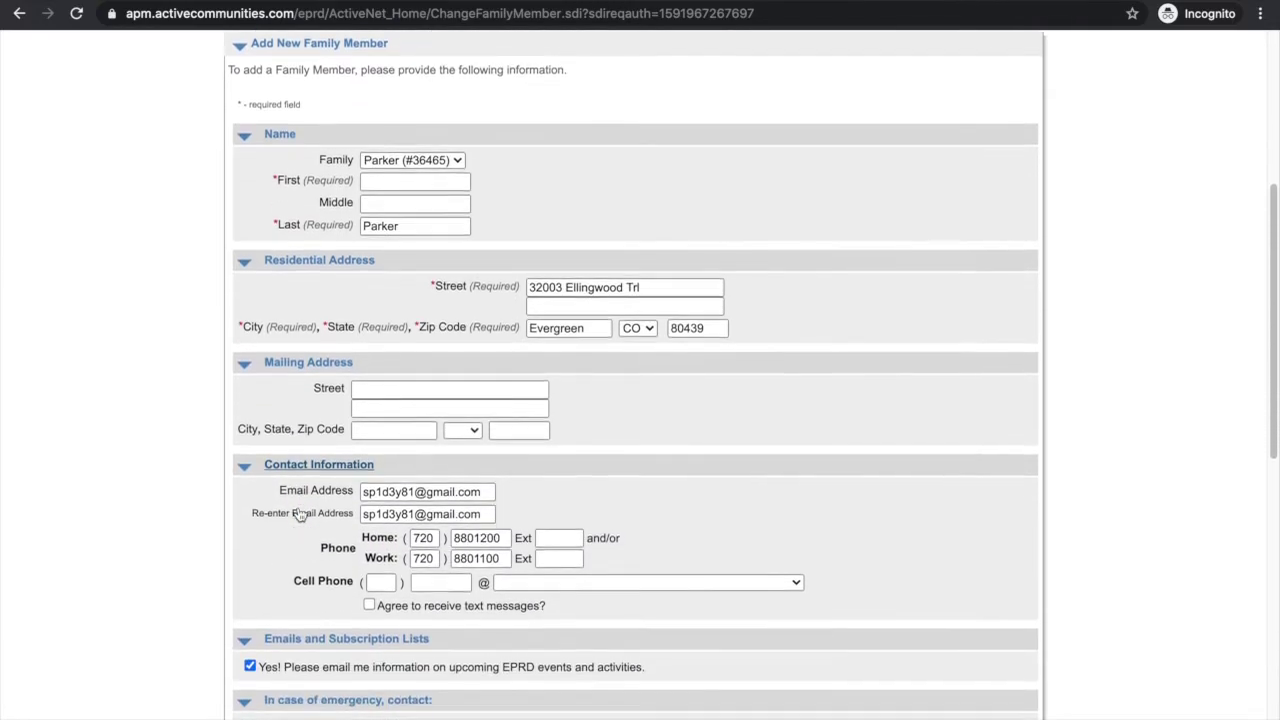
scroll(298, 513, "down", 2)
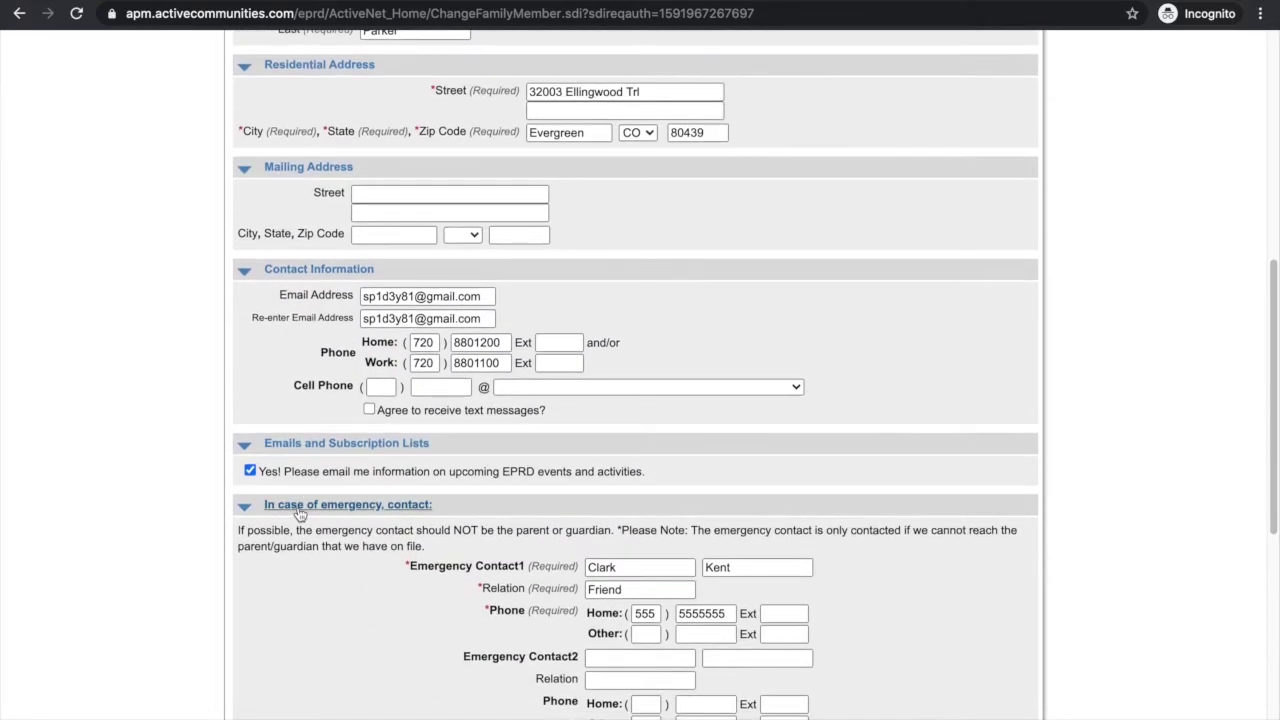
scroll(298, 508, "up", 2)
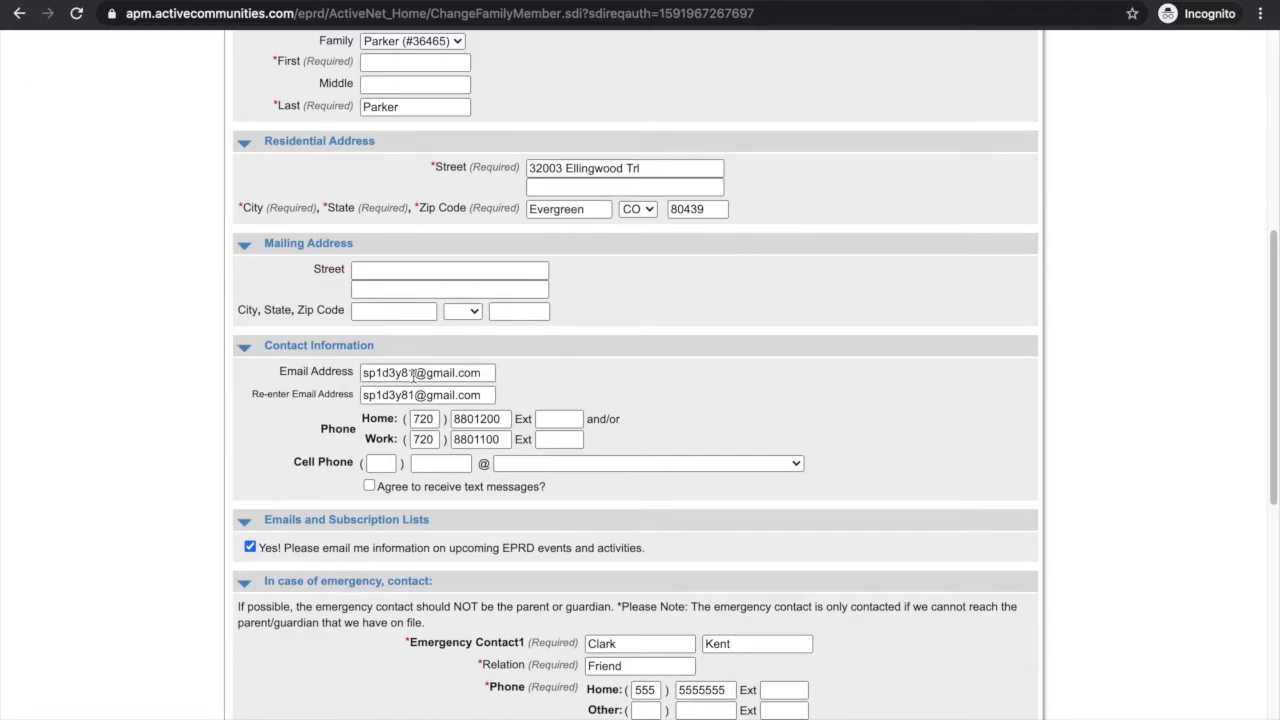
scroll(544, 604, "down", 1)
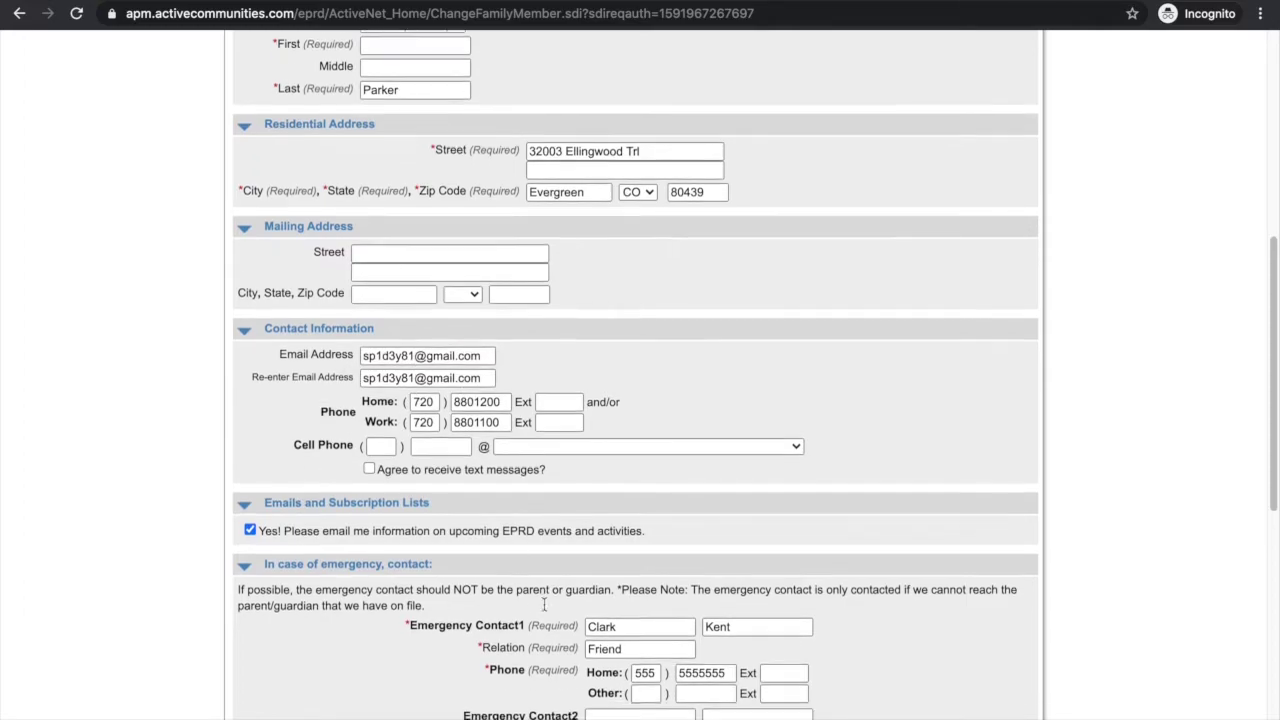
scroll(678, 602, "down", 2)
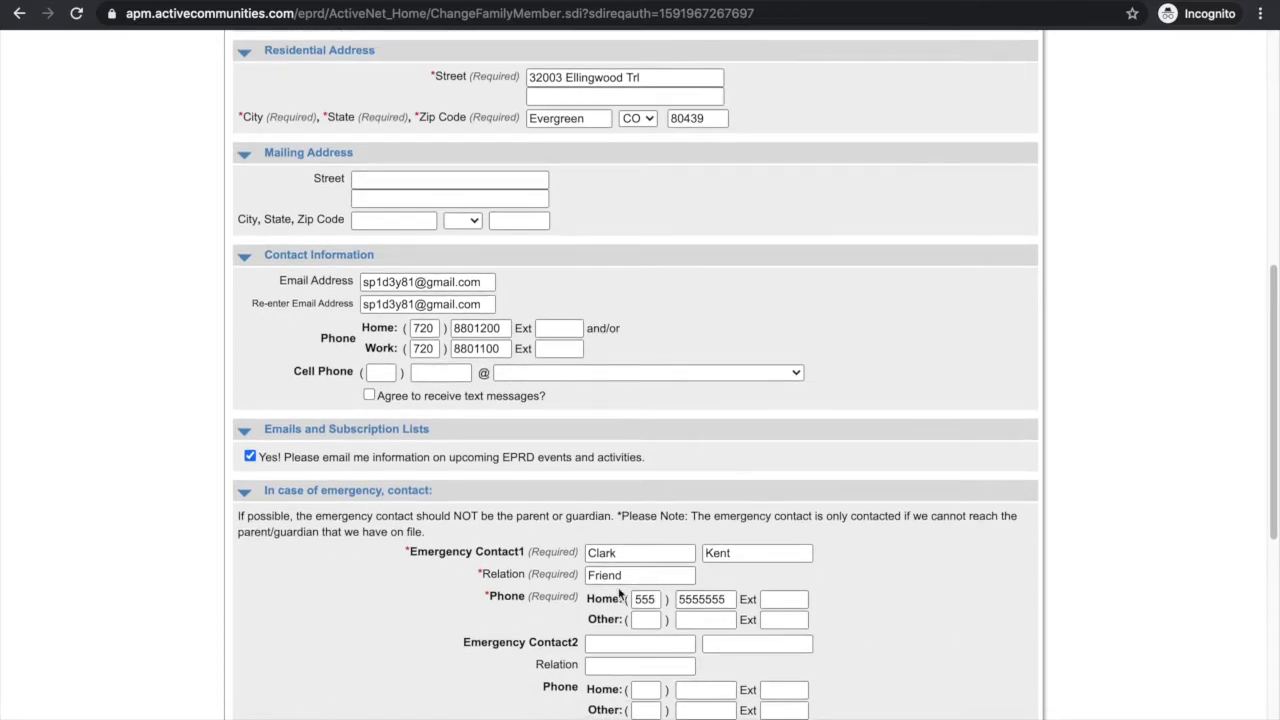
scroll(569, 590, "down", 6)
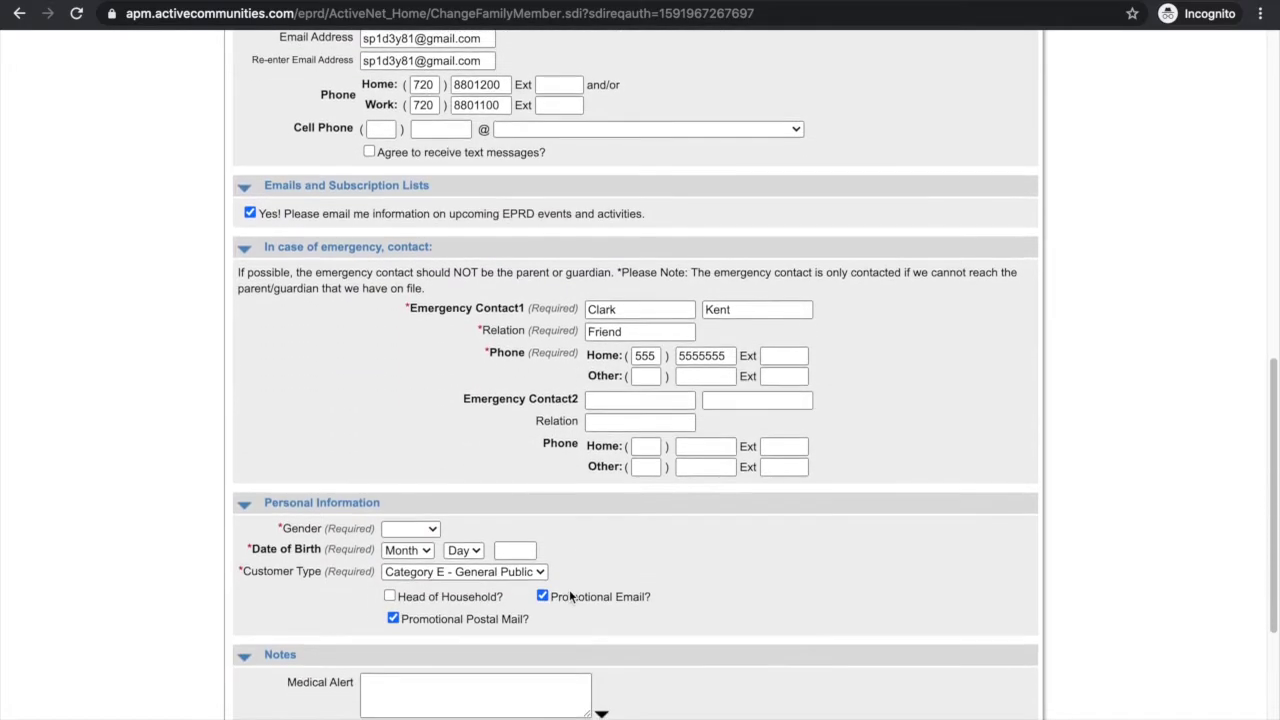
scroll(569, 596, "down", 1)
scroll(569, 592, "down", 1)
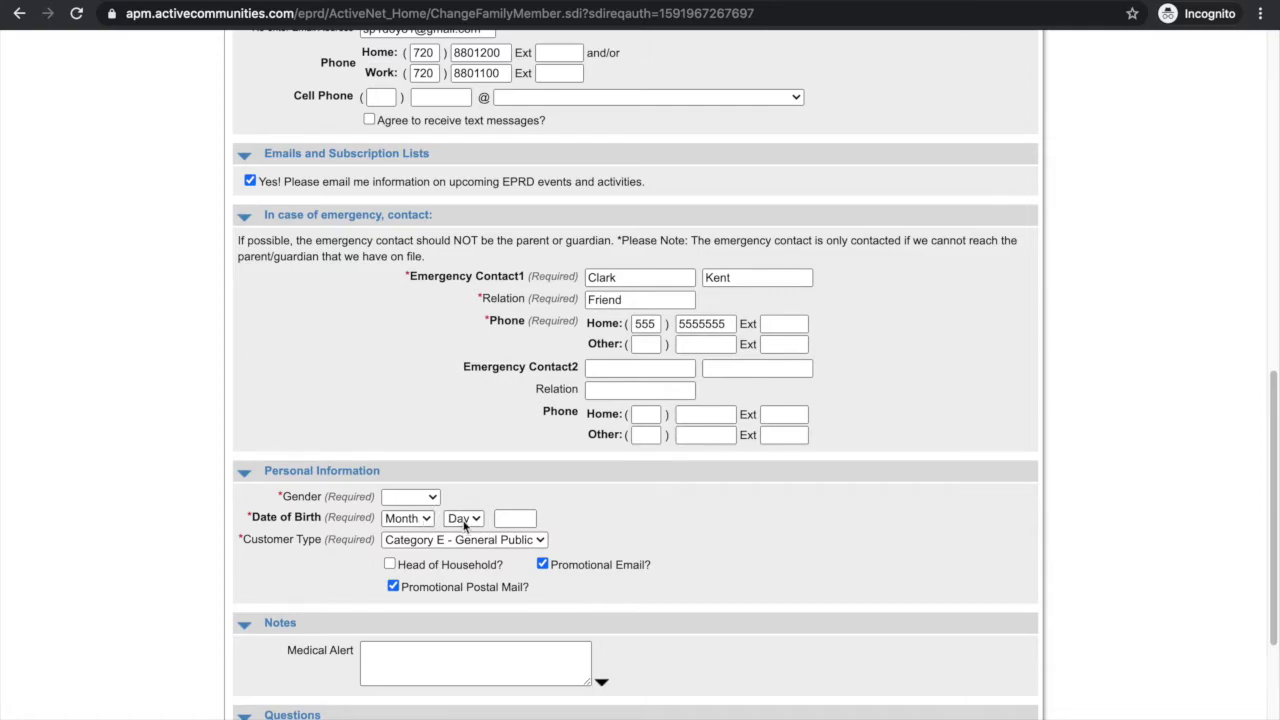
scroll(484, 528, "down", 2)
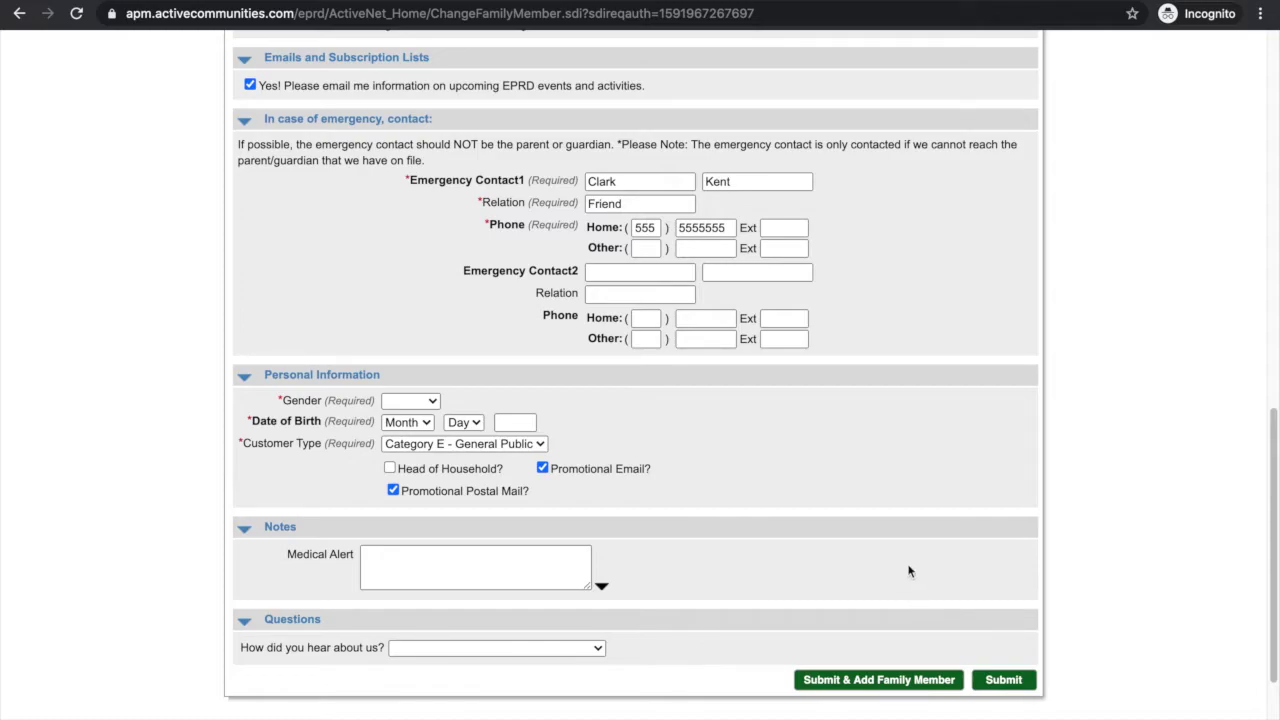
scroll(912, 580, "up", 1)
scroll(908, 571, "up", 2)
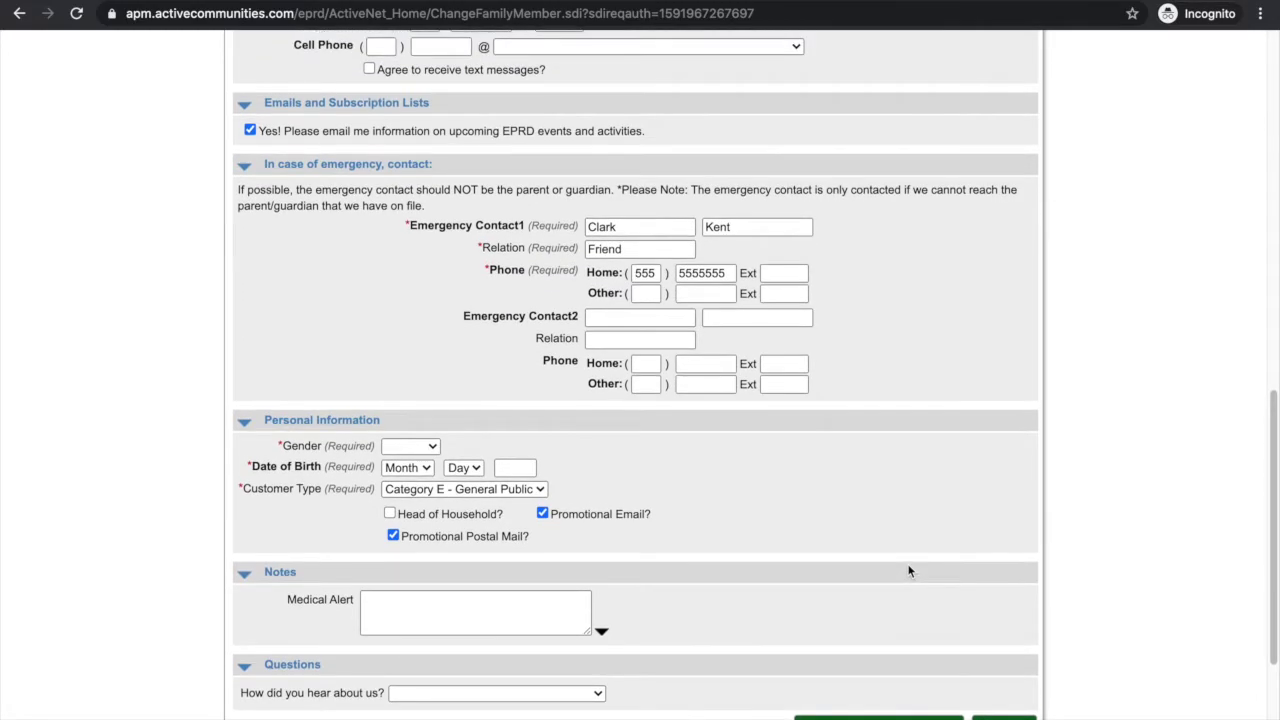
scroll(931, 677, "up", 10)
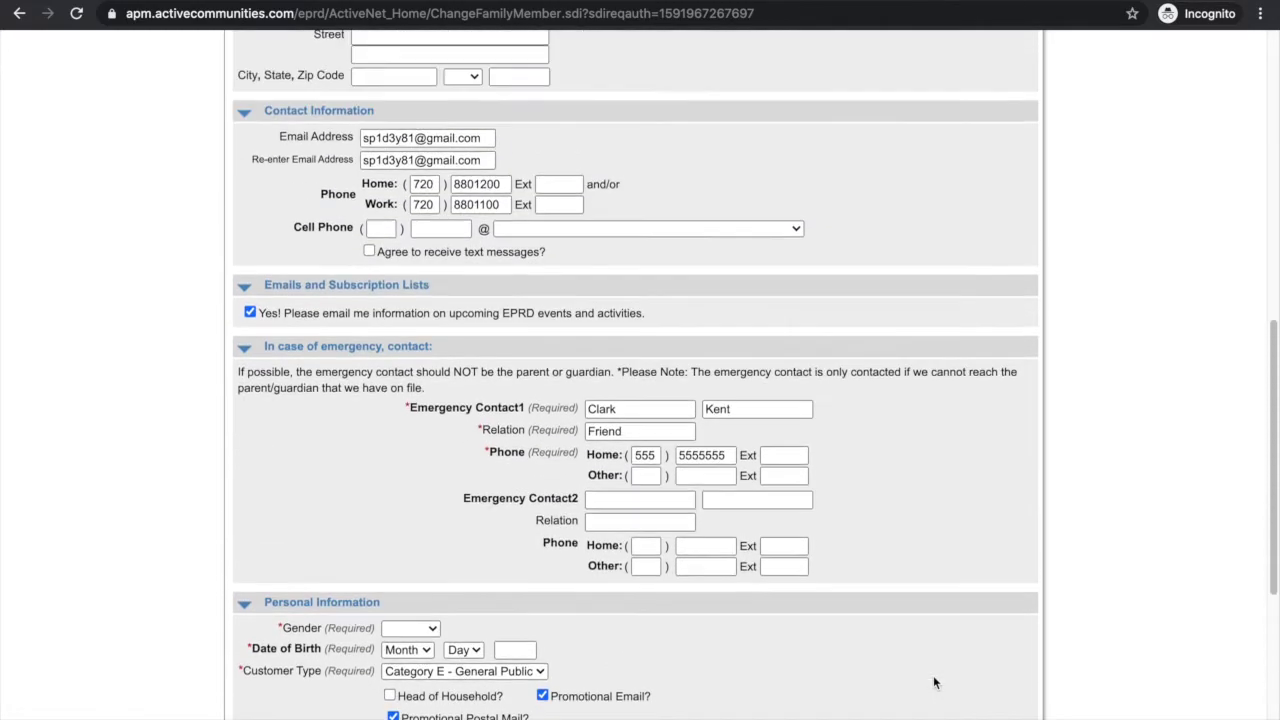
scroll(934, 683, "up", 3)
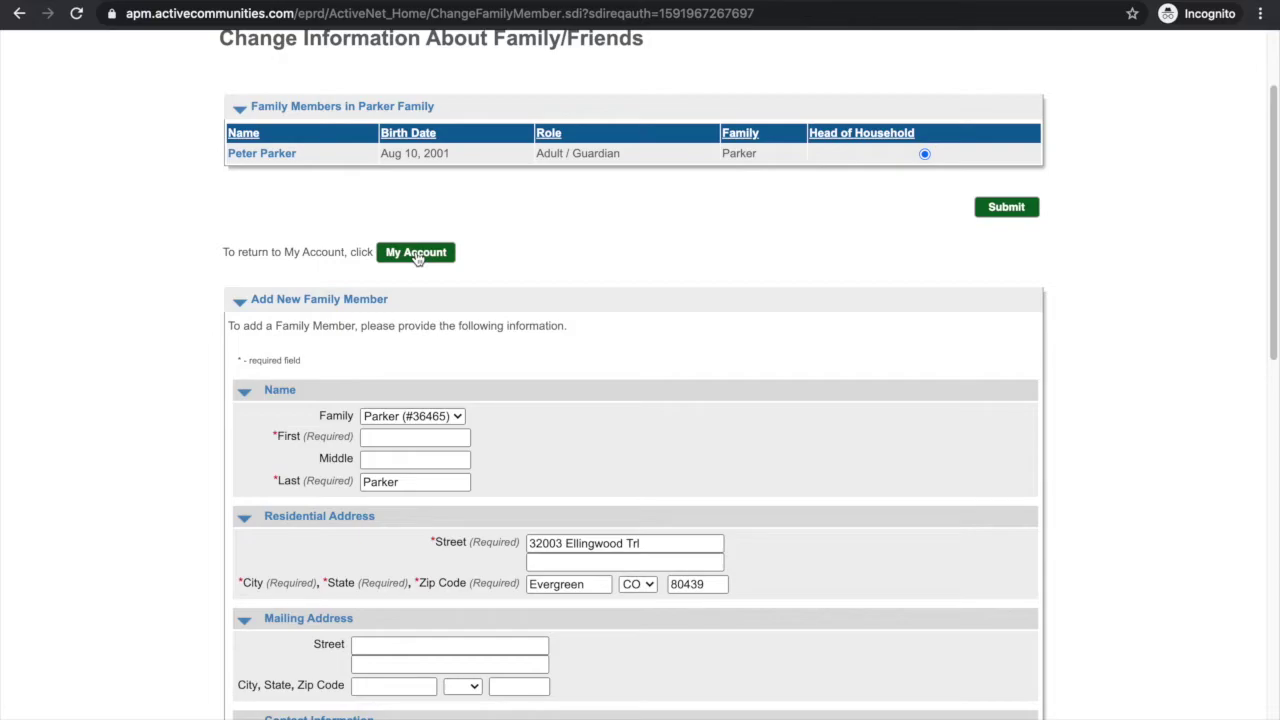
left_click(416, 254)
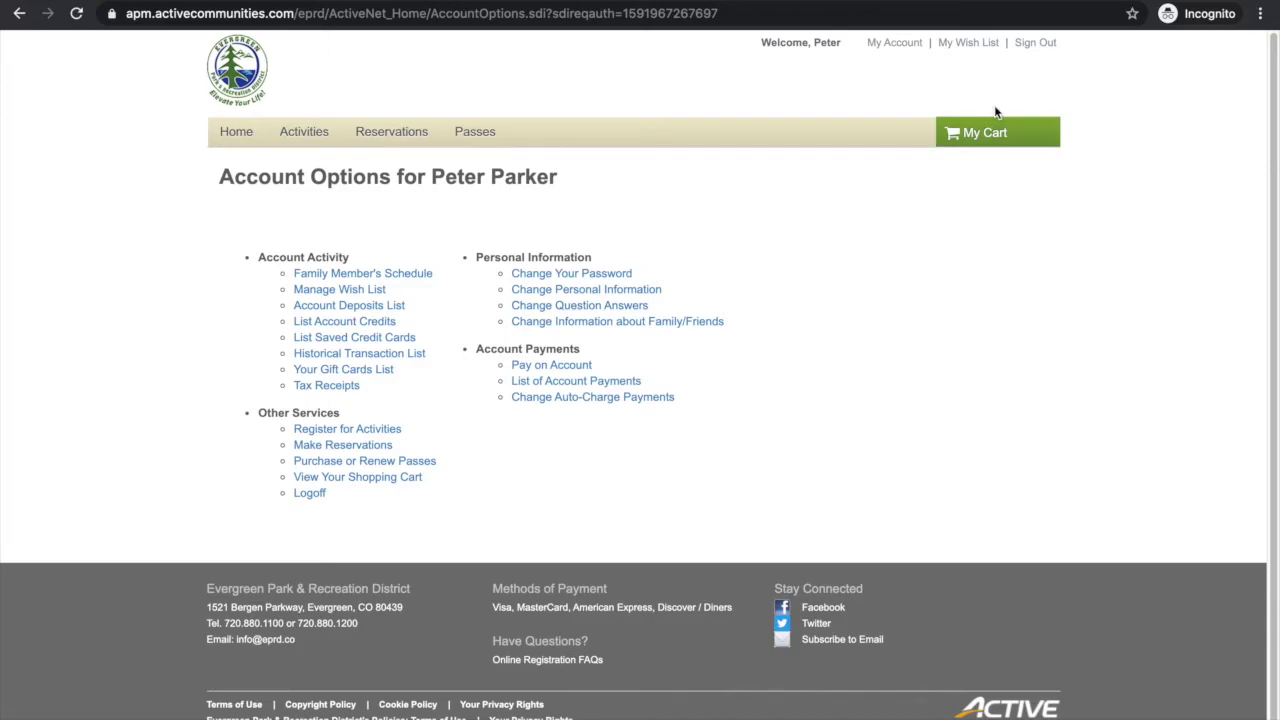
Step: Sign out and open the Forgot Login Name dialog on the login page
left_click(1044, 48)
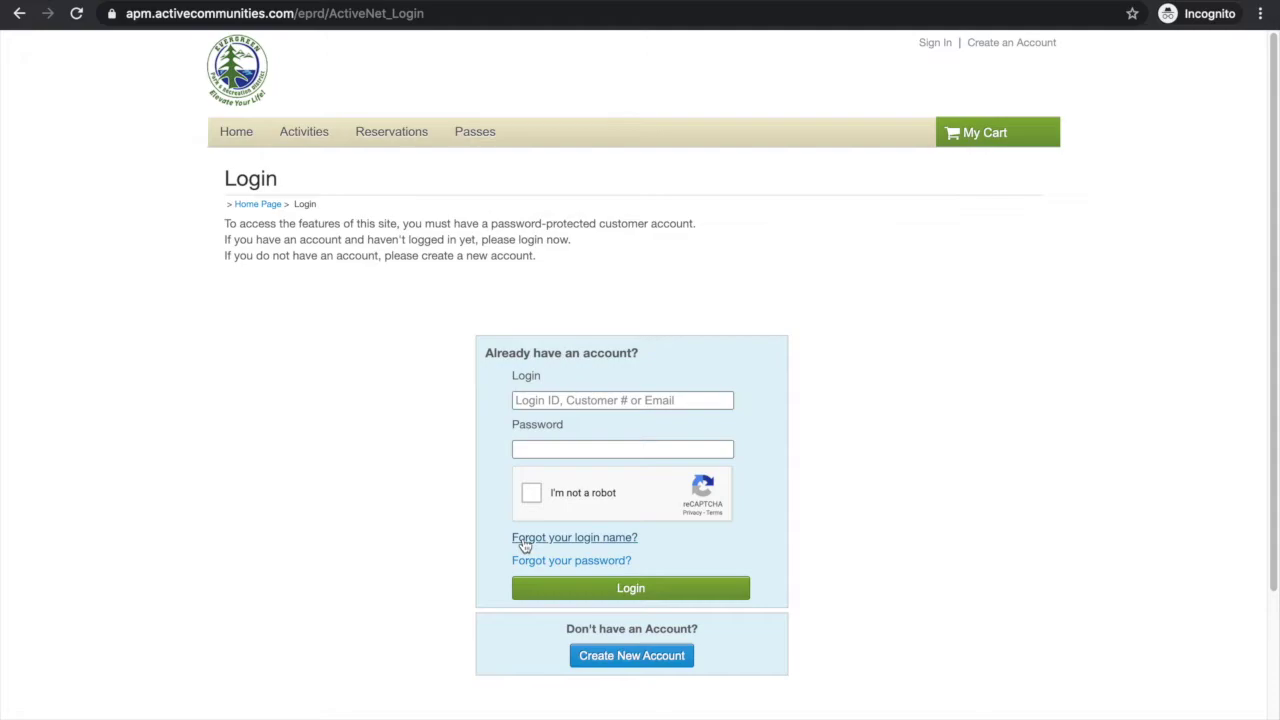
left_click(525, 541)
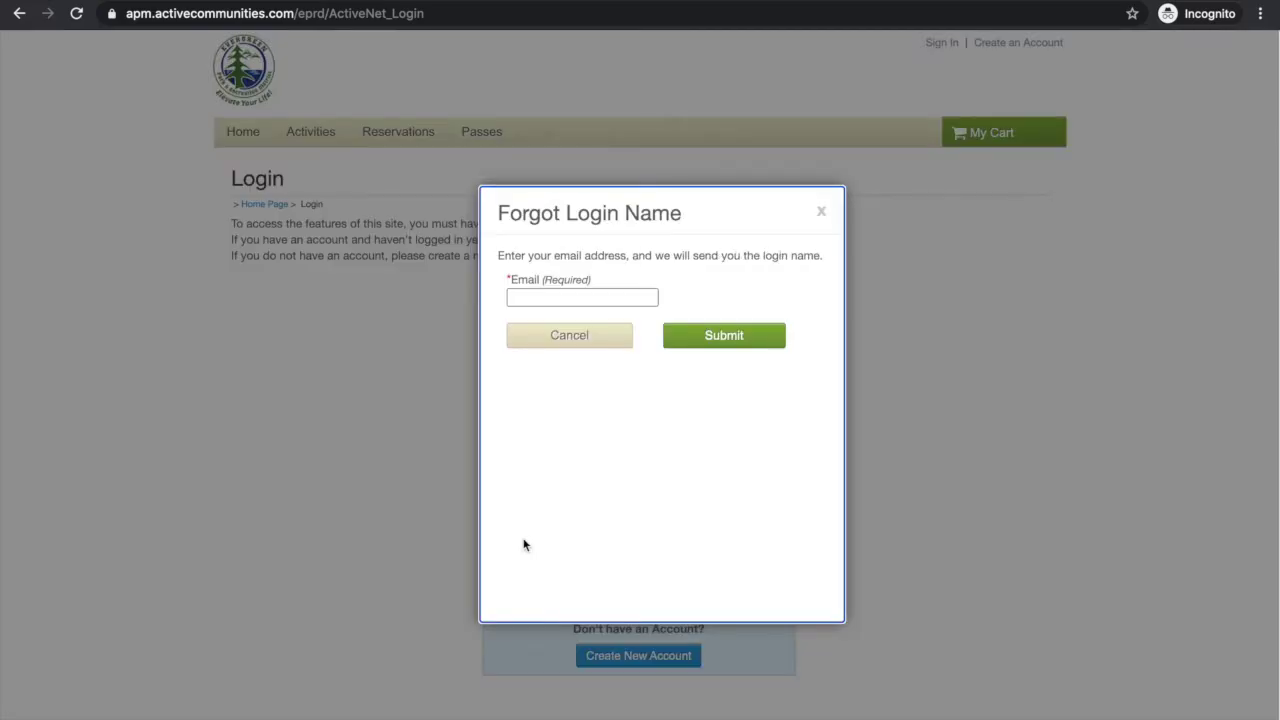
Step: Submit the account's e-mail address for login name recovery and dismiss the confirmation
left_click(557, 298)
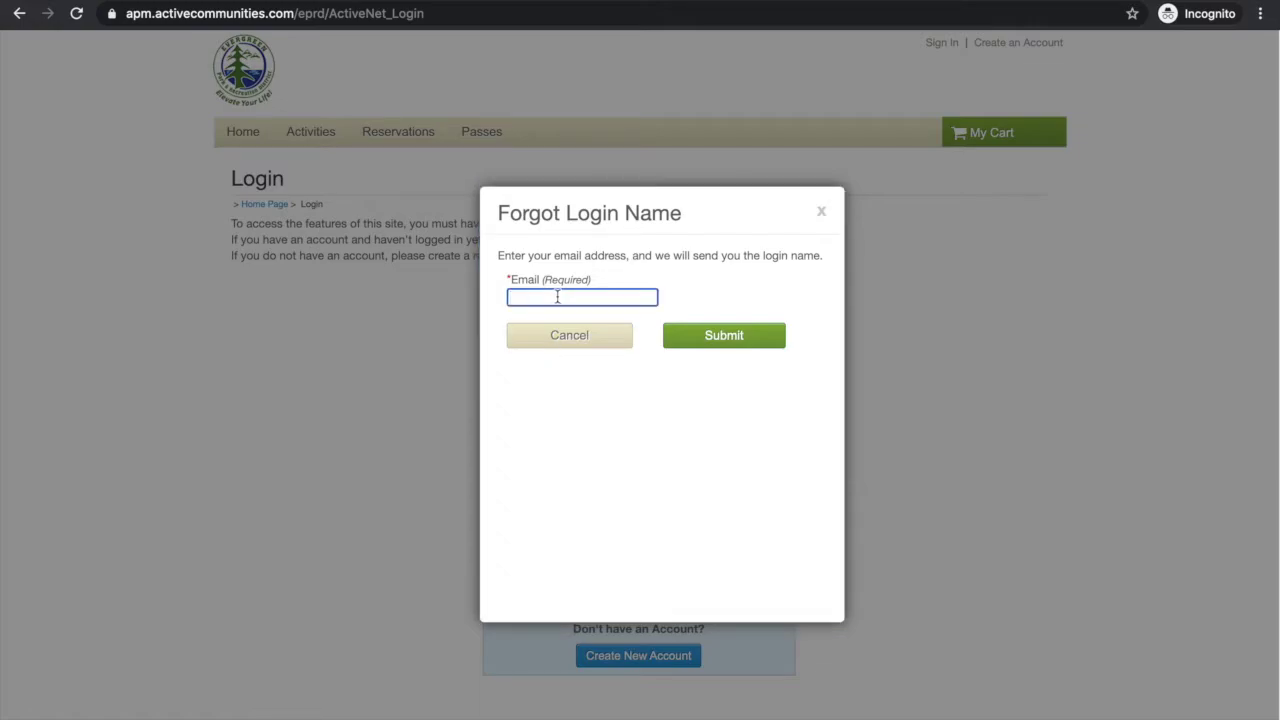
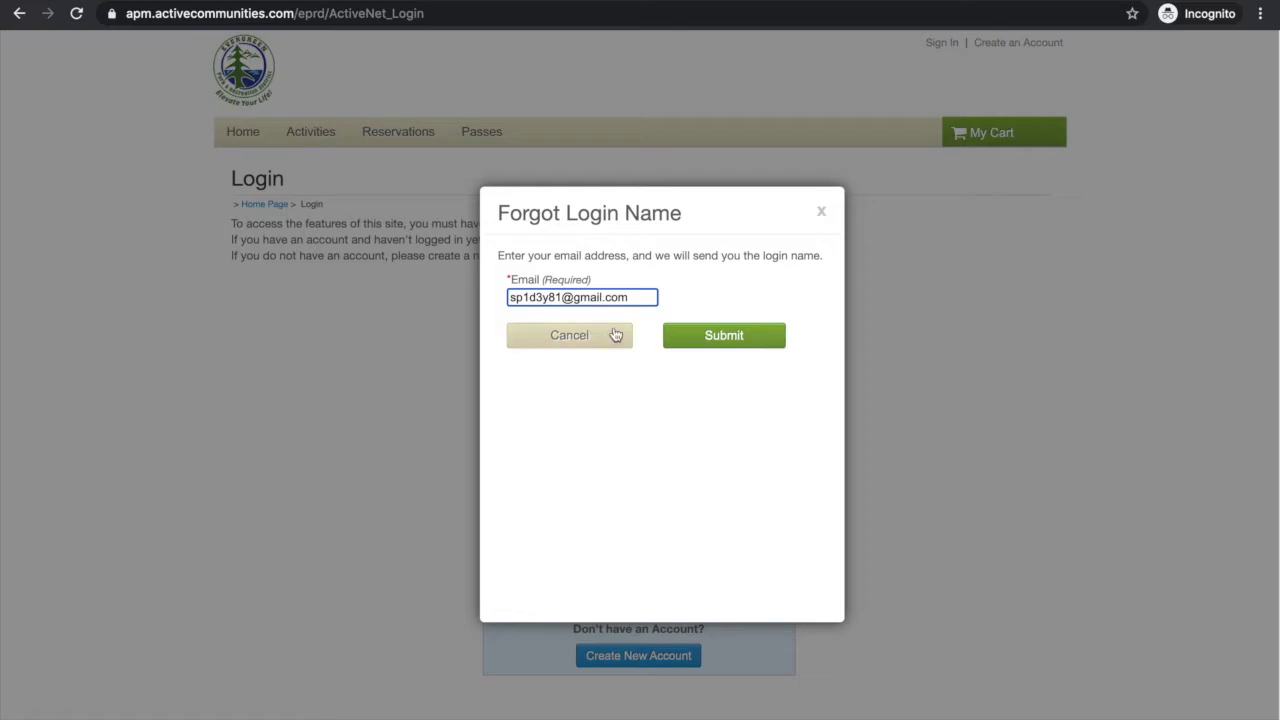
left_click(723, 344)
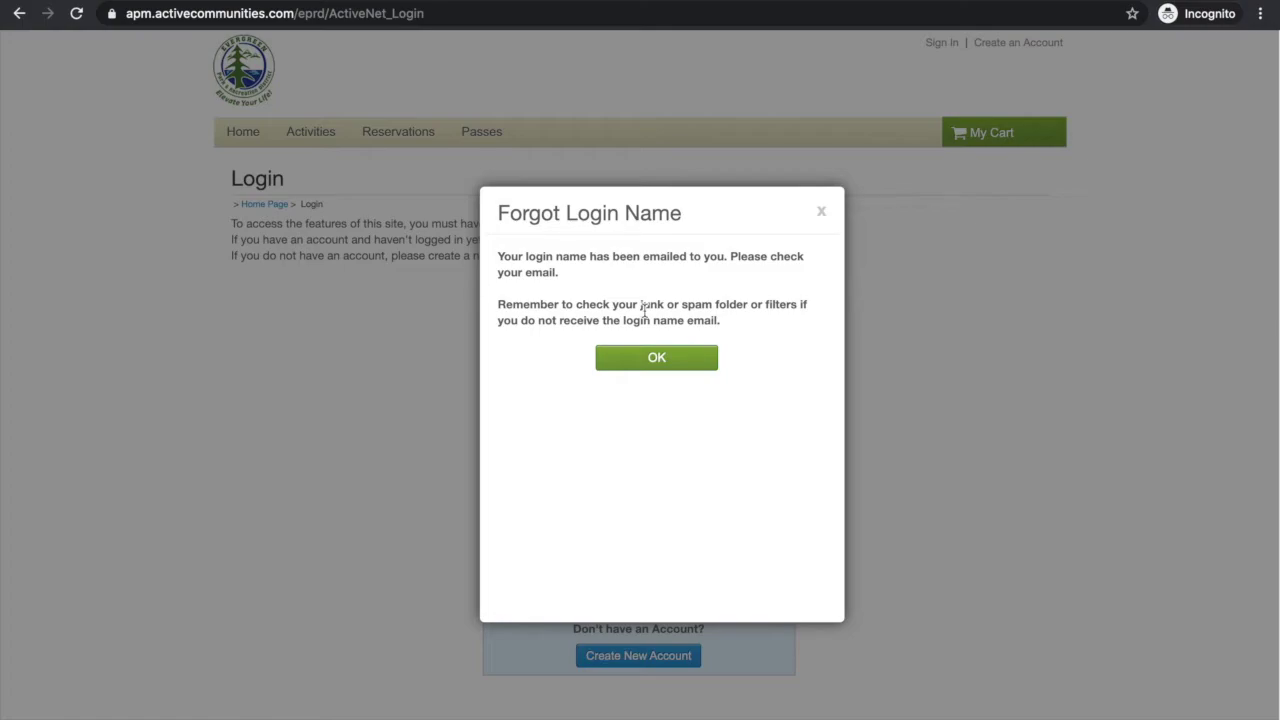
left_click(658, 360)
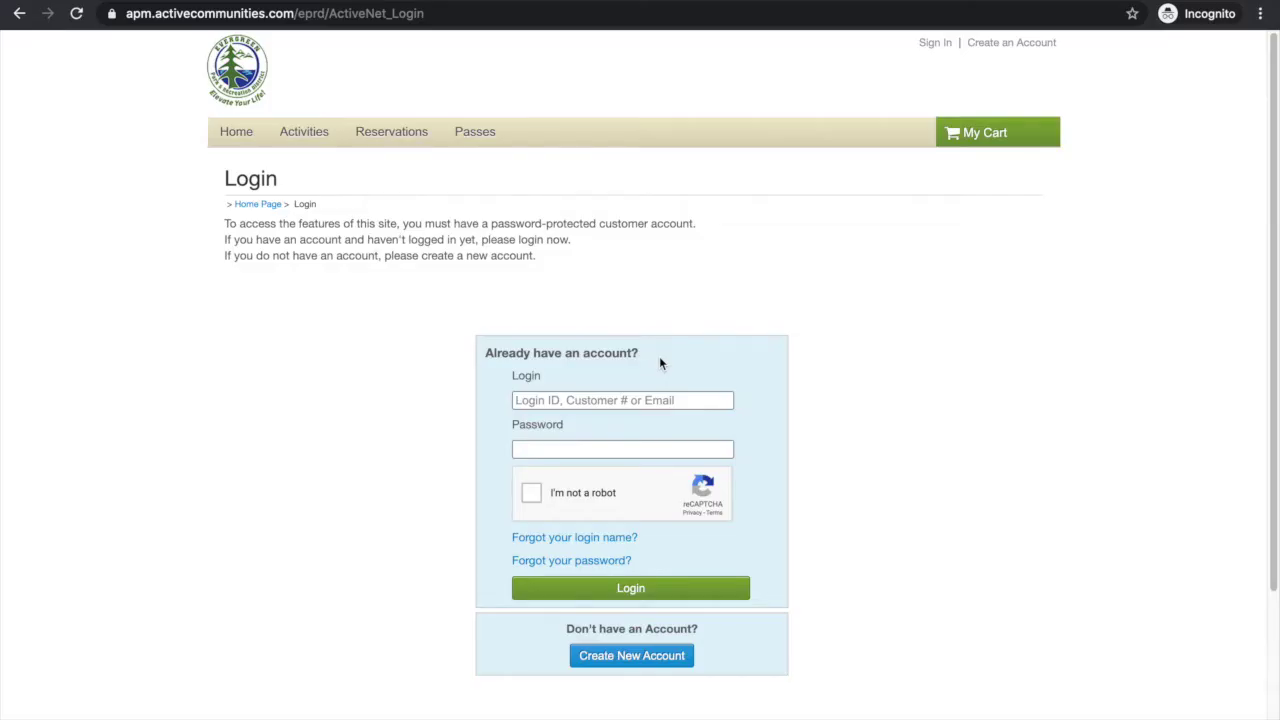
Step: In Gmail, open the Evergreen 'Account Information: Login Name' email
left_click(305, 8)
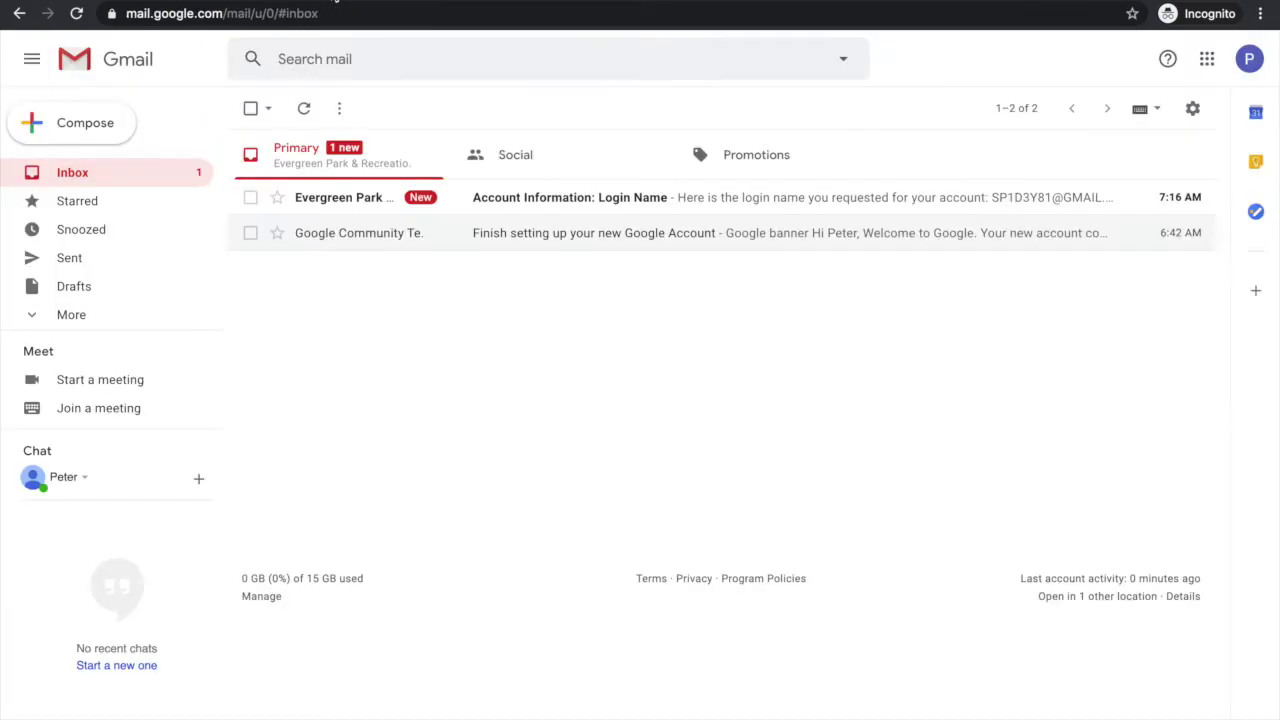
left_click(328, 203)
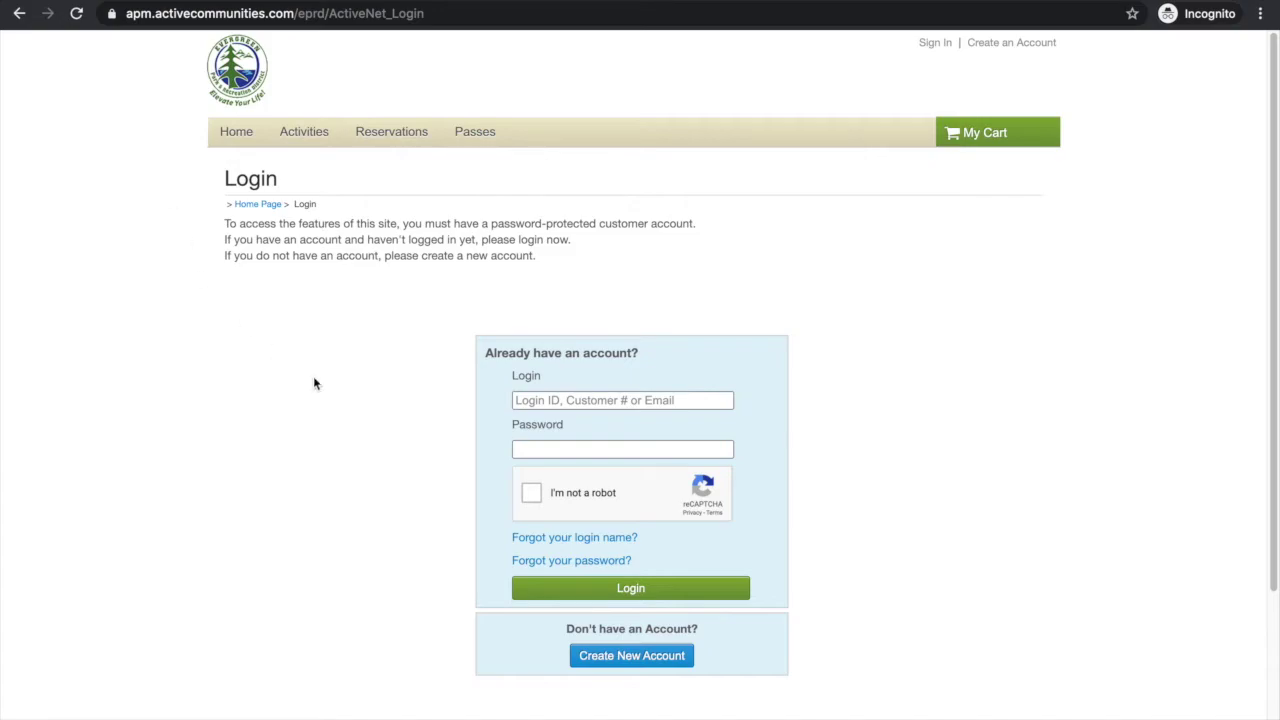
Step: Enter the account's e-mail address in the ActiveNet forgotten password form
scroll(422, 473, "down", 1)
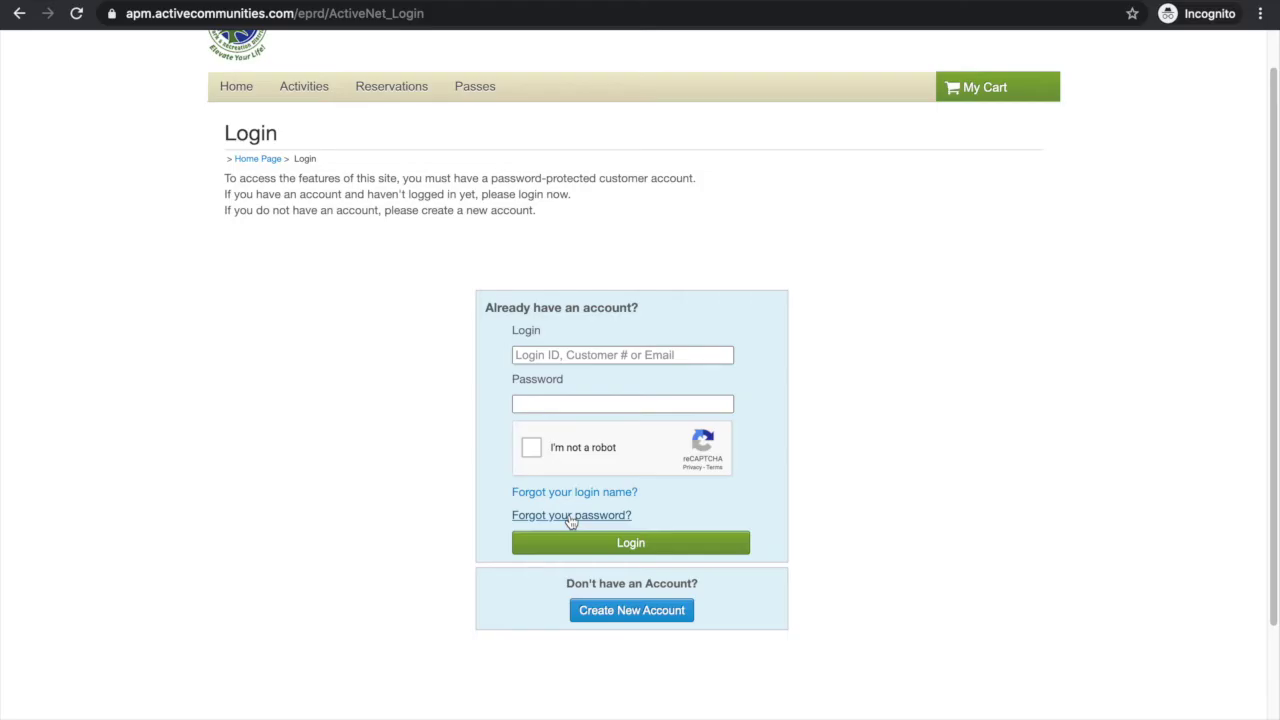
left_click(571, 515)
left_click(556, 313)
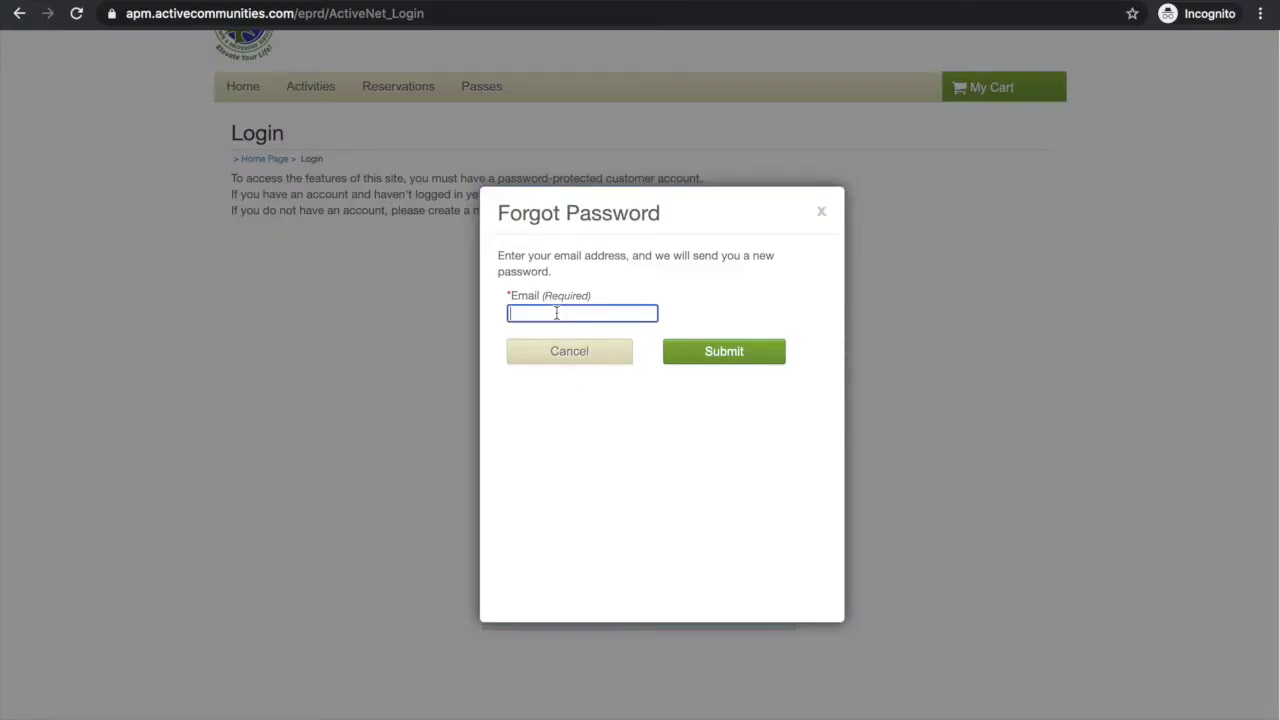
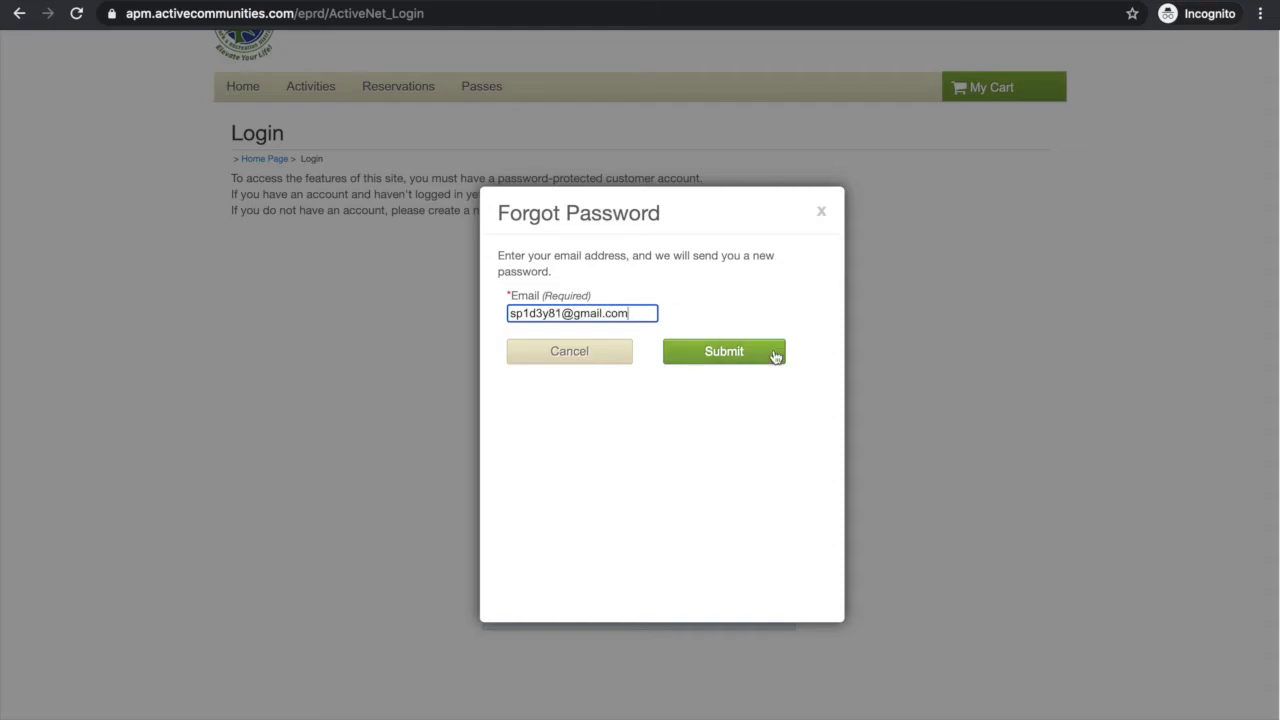
Step: Submit the temporary password request, dismiss the confirmation, and return to Gmail
left_click(775, 357)
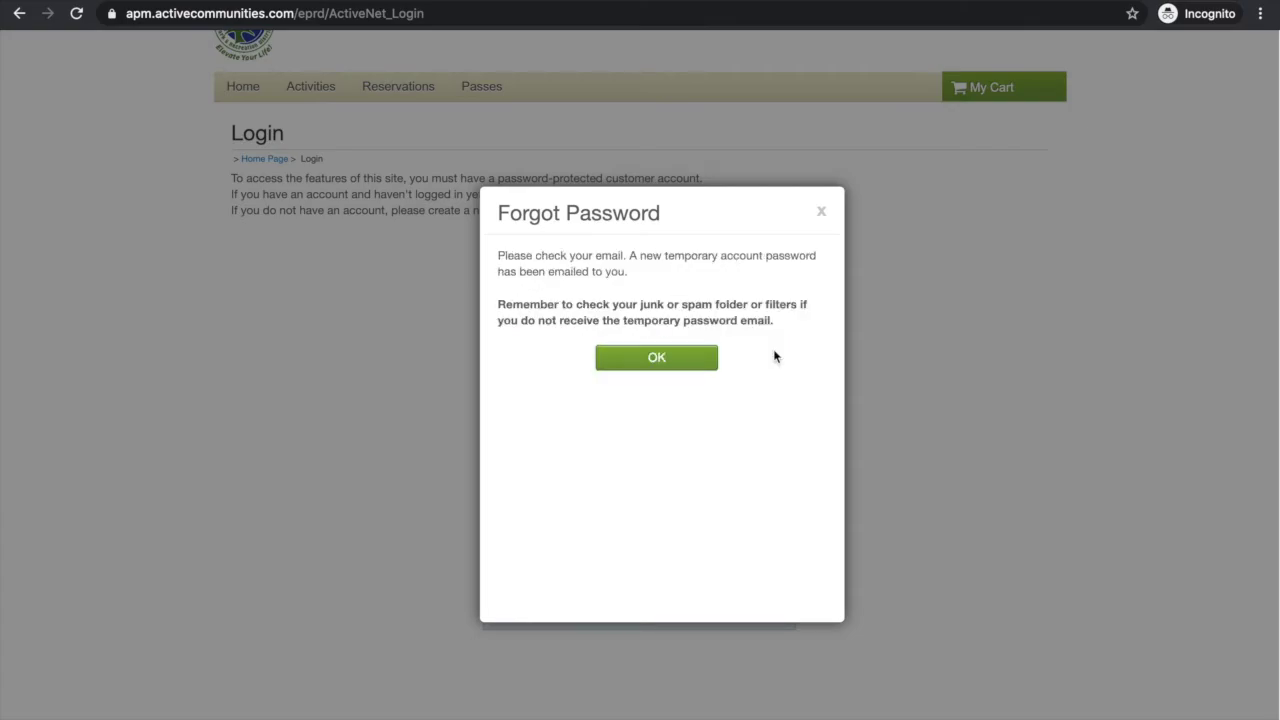
left_click(648, 359)
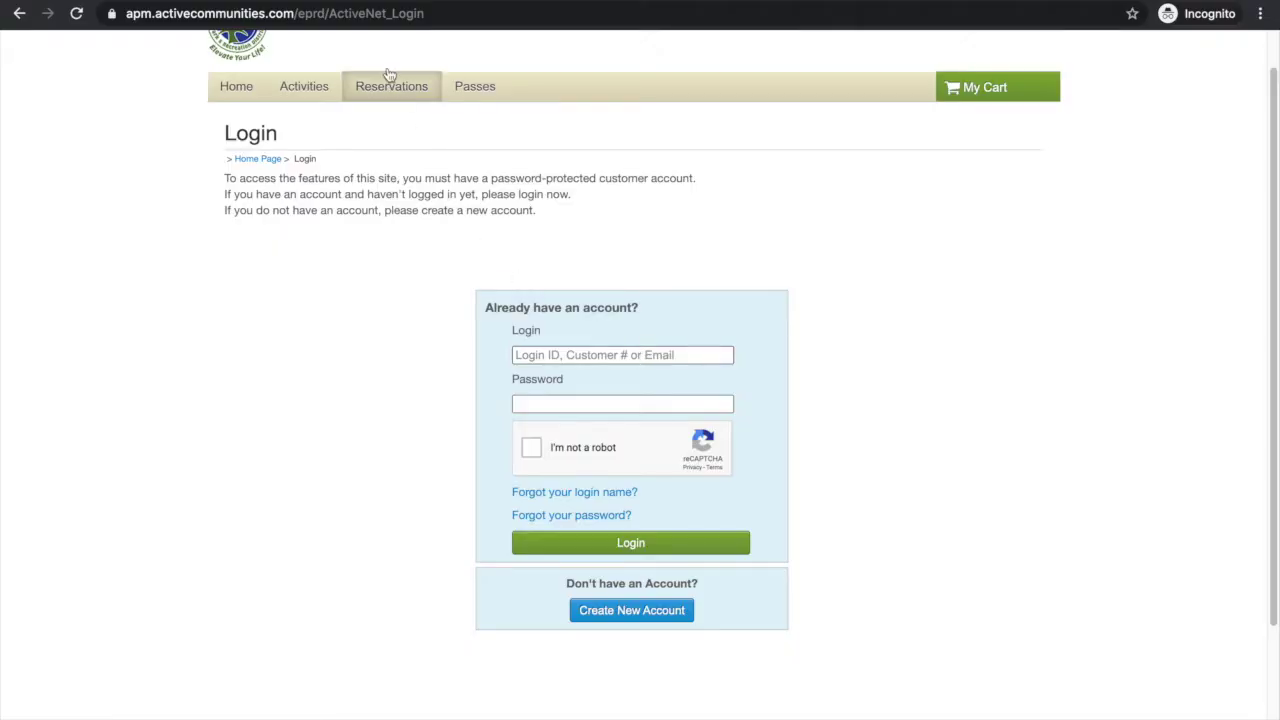
key("ctrl+Tab")
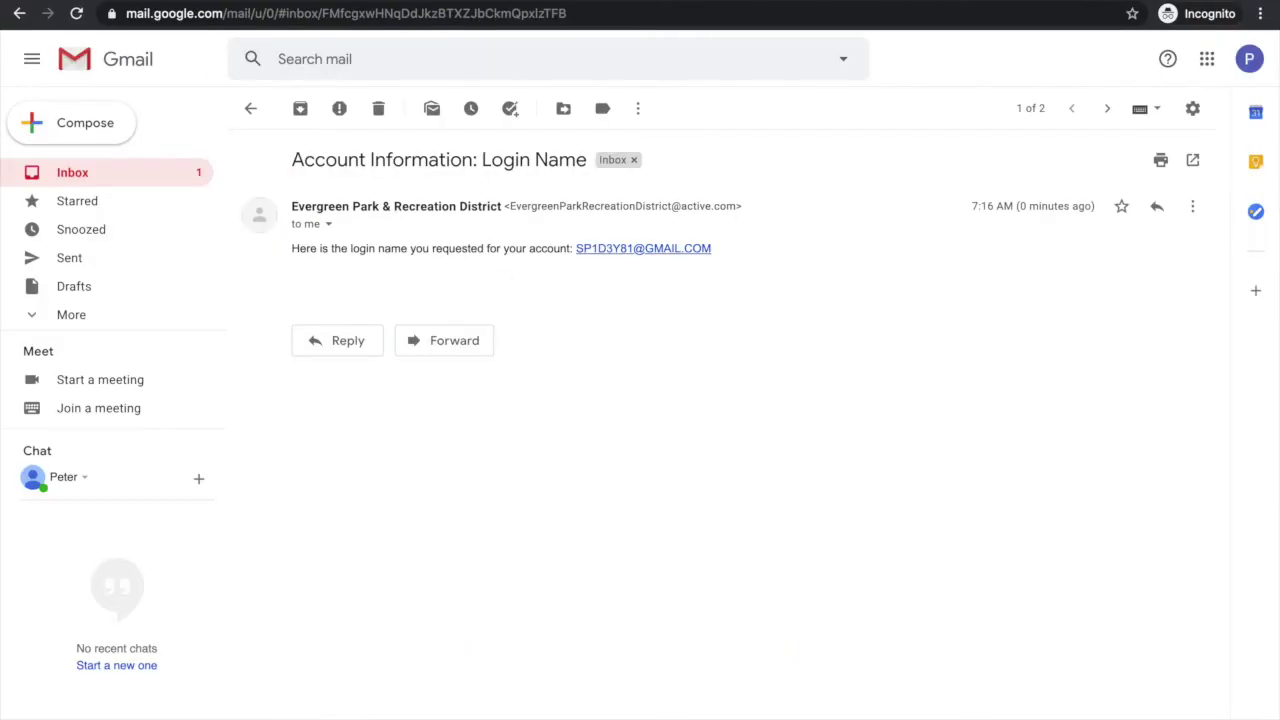
Step: Open the 'Account Information: Forgotten Password' email and copy the temporary password
left_click(144, 182)
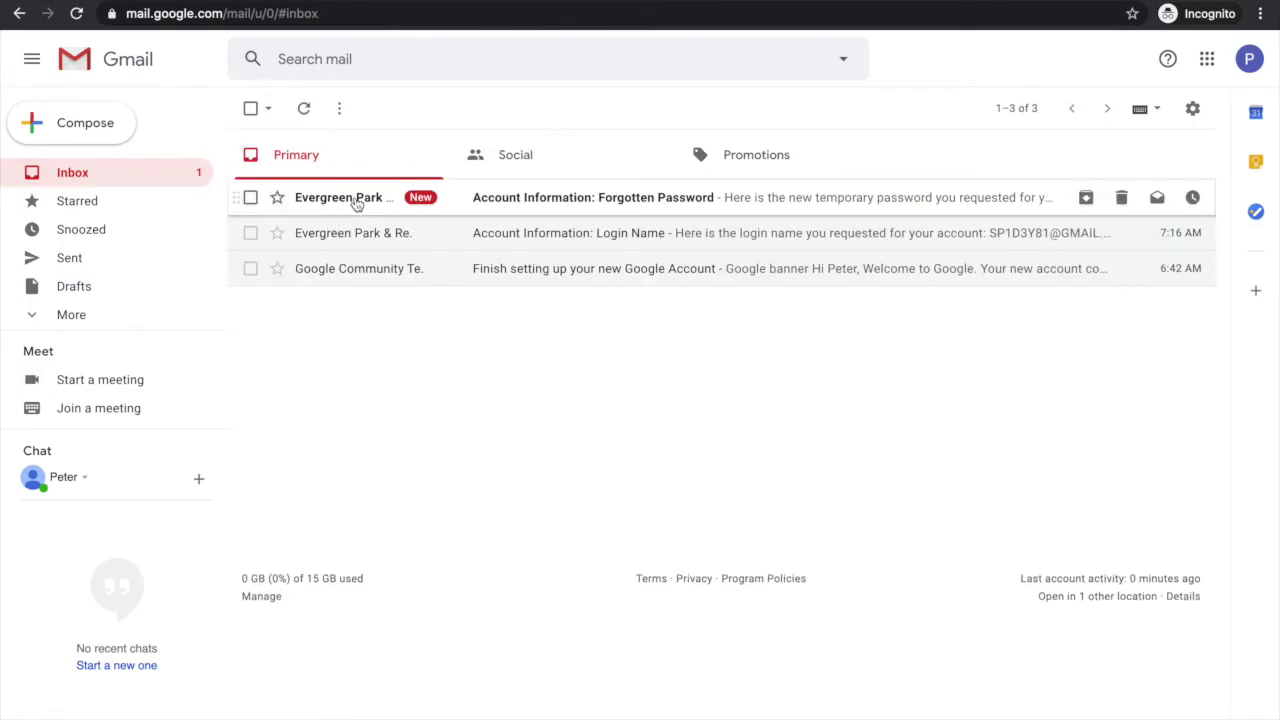
mouse_move(356, 203)
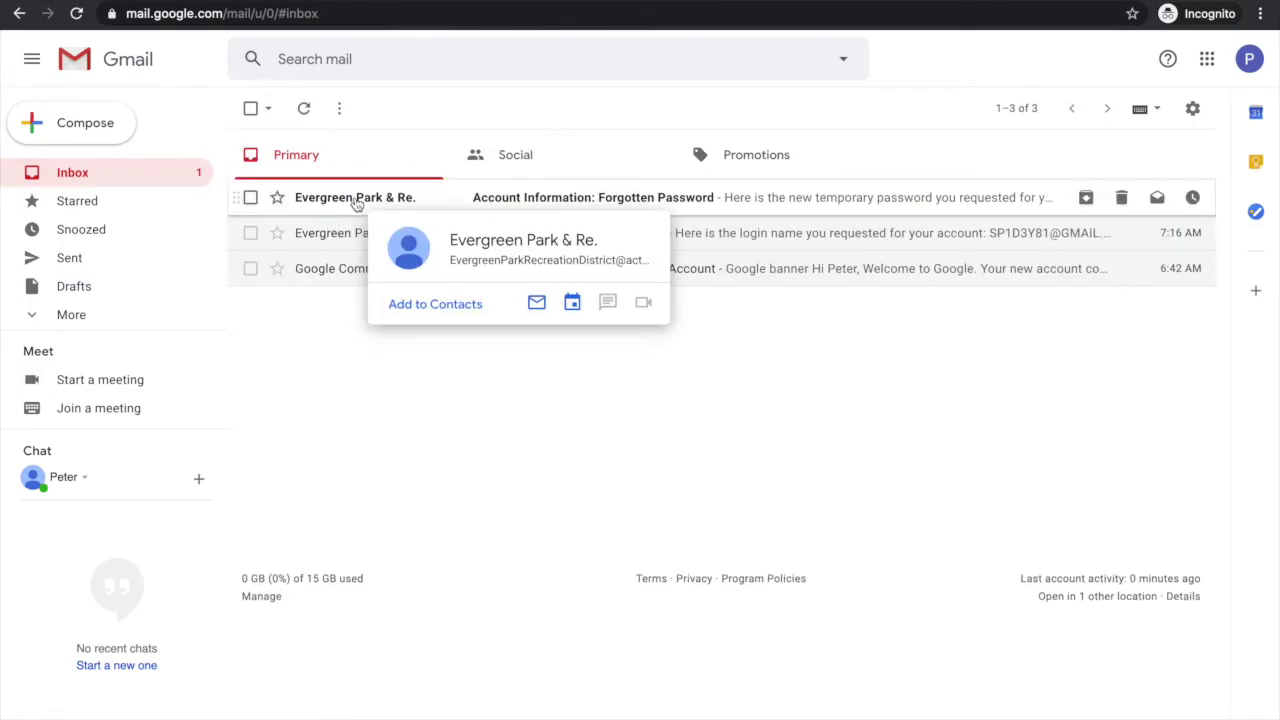
left_click(357, 200)
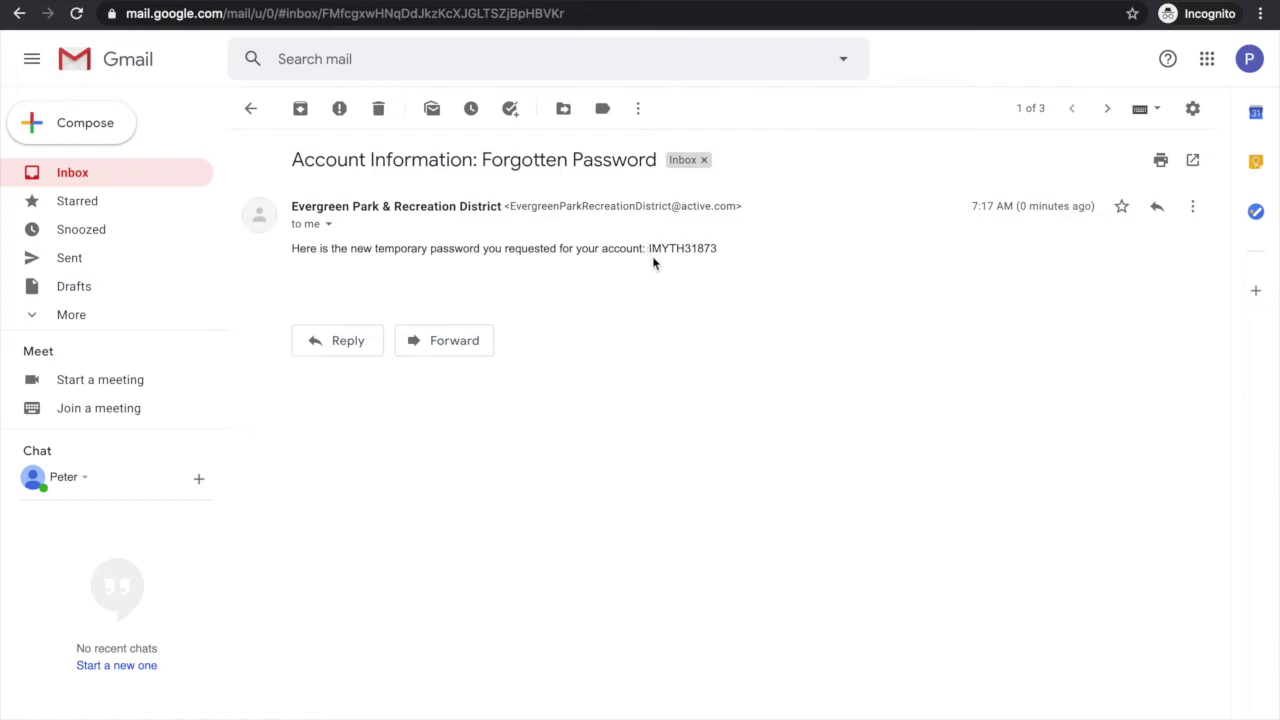
double_click(686, 248)
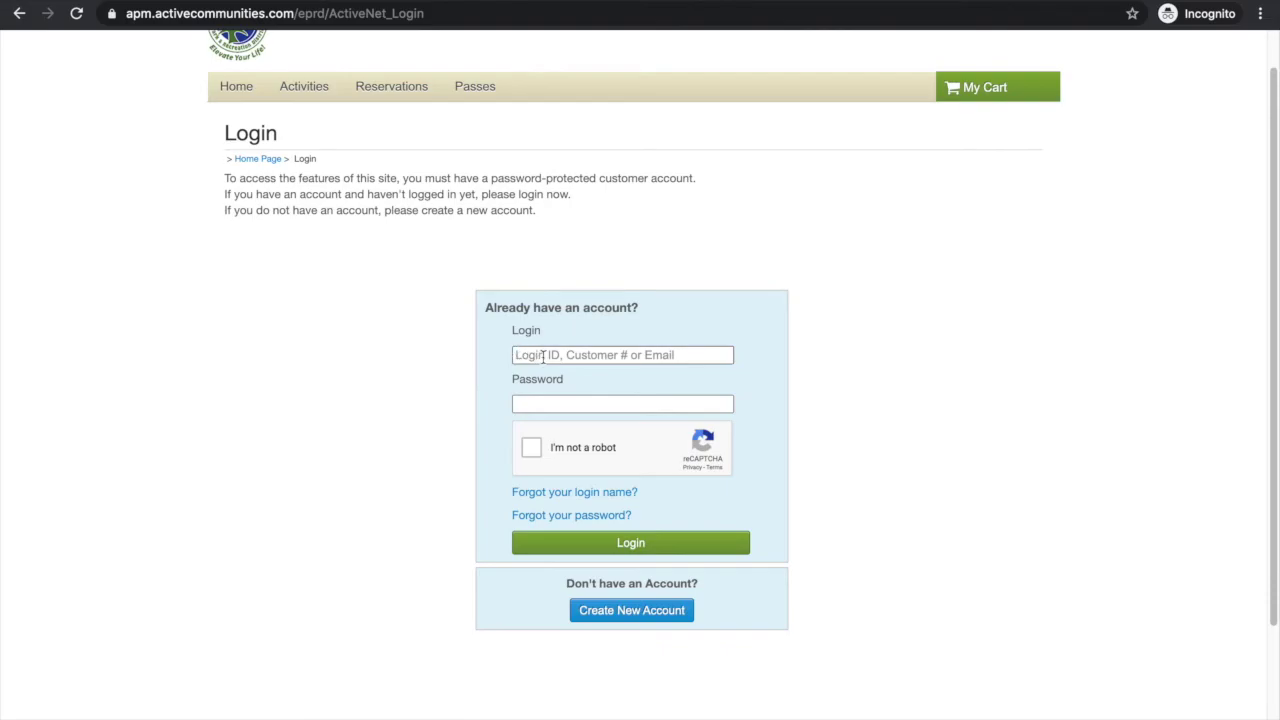
left_click(516, 355)
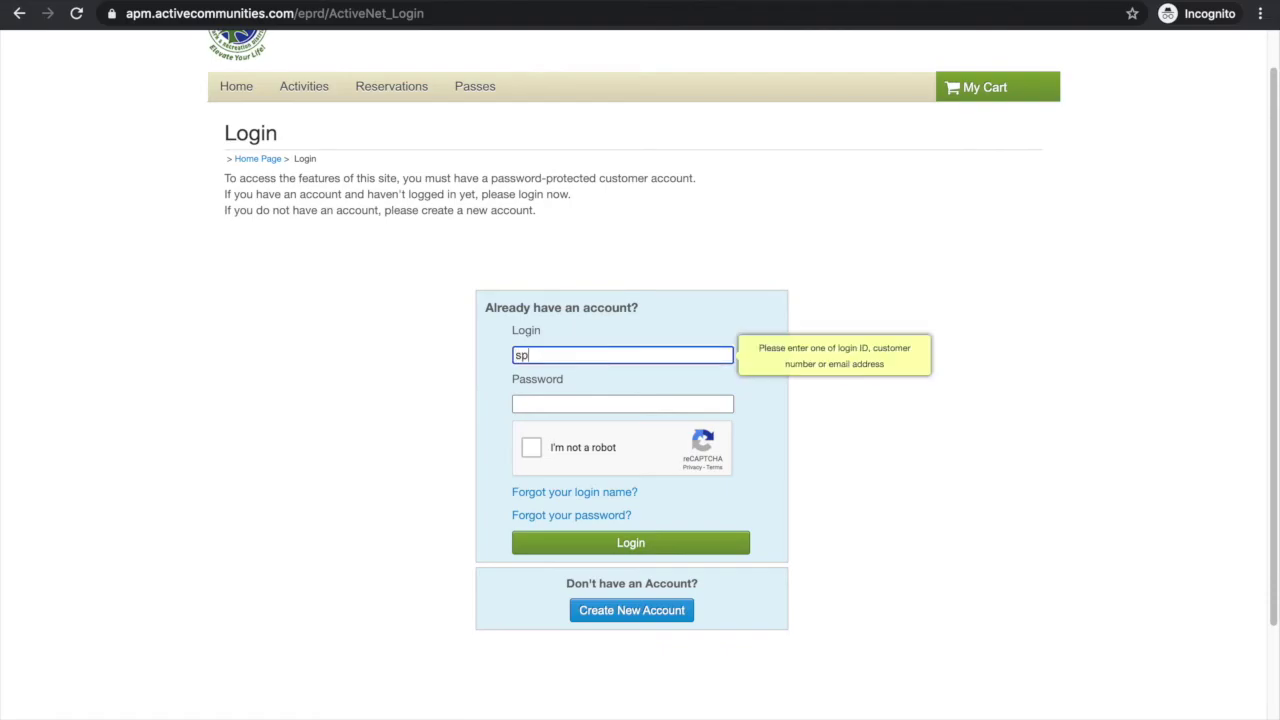
Step: Log in with the account e-mail and pasted temporary password, passing the not-a-robot check
key("Tab")
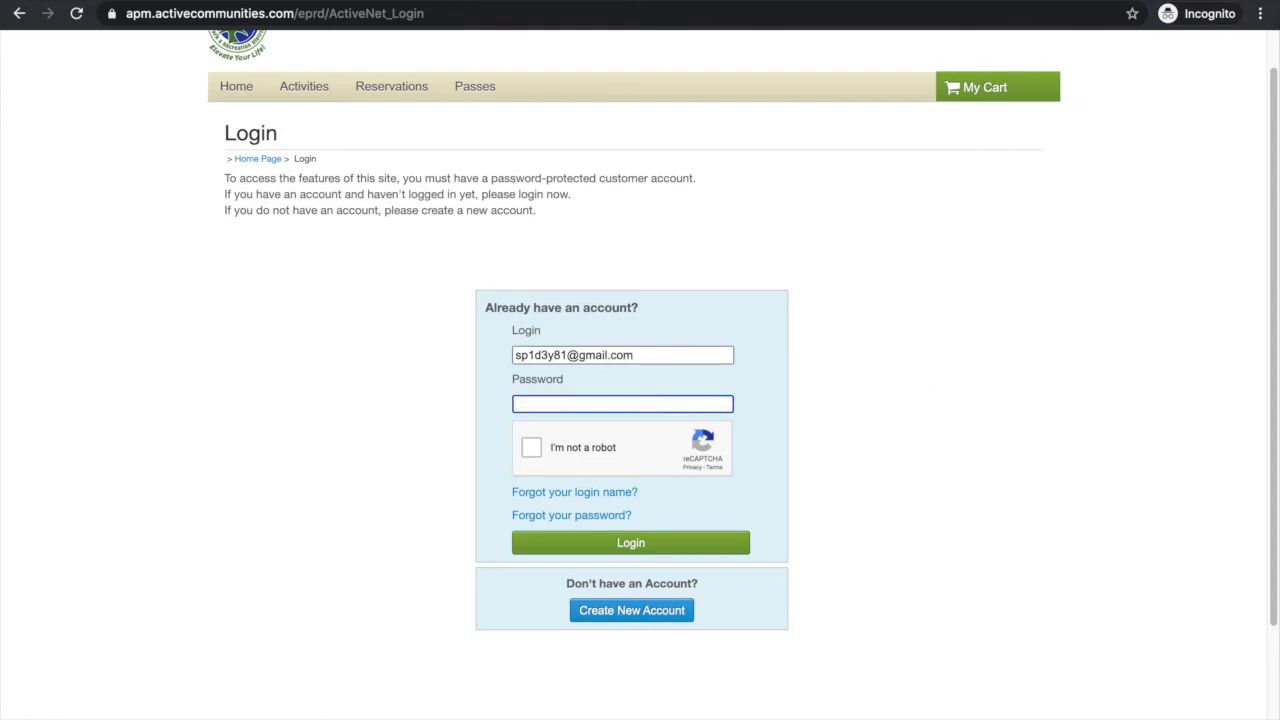
key("ctrl+v")
left_click(531, 450)
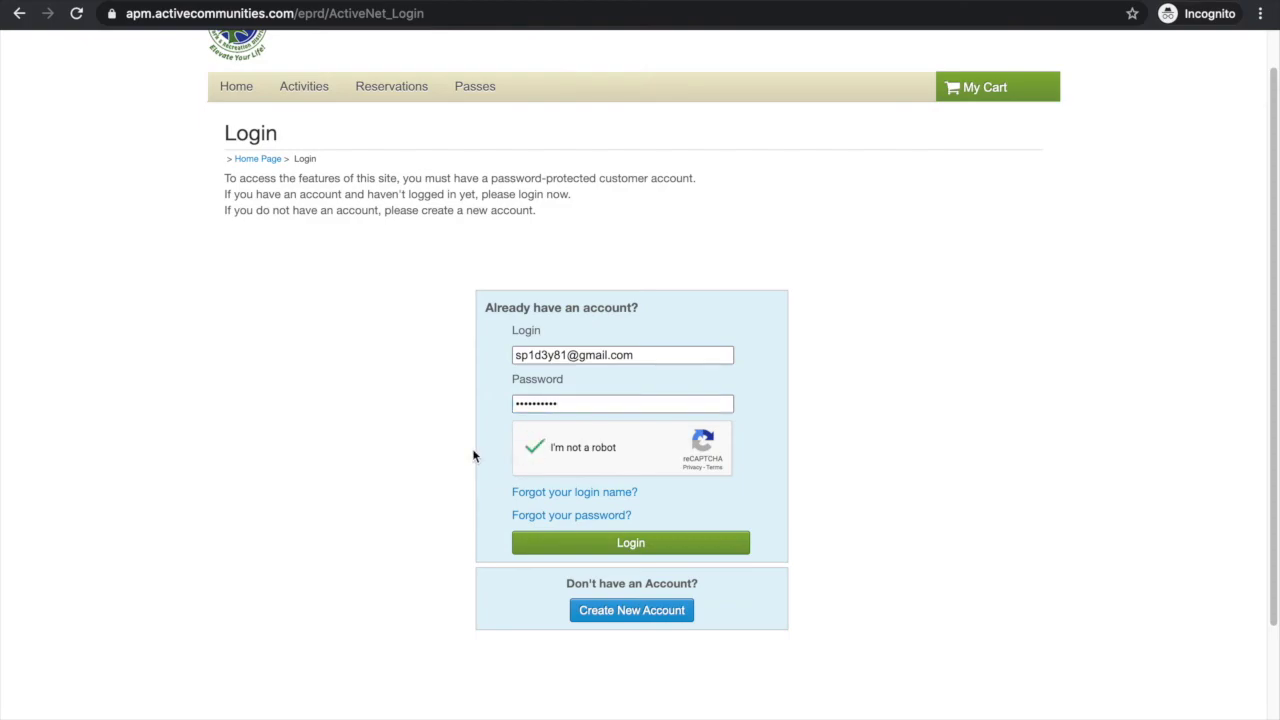
scroll(473, 455, "down", 1)
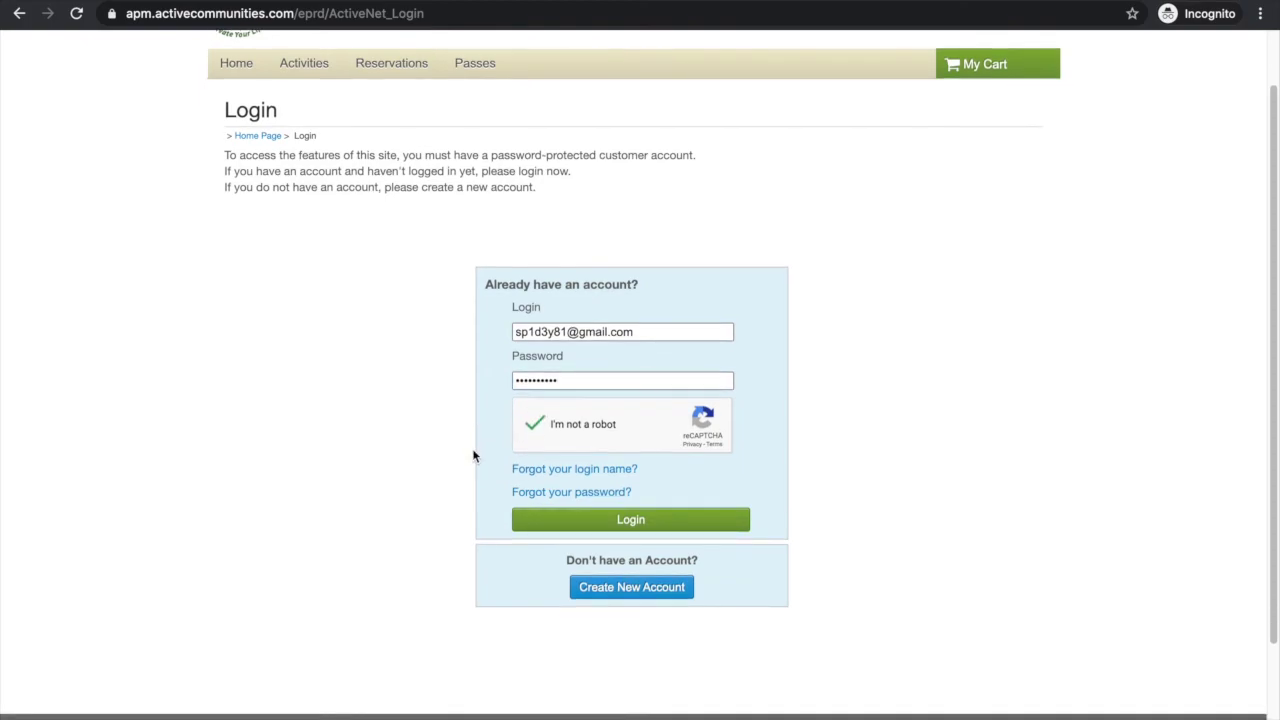
left_click(633, 524)
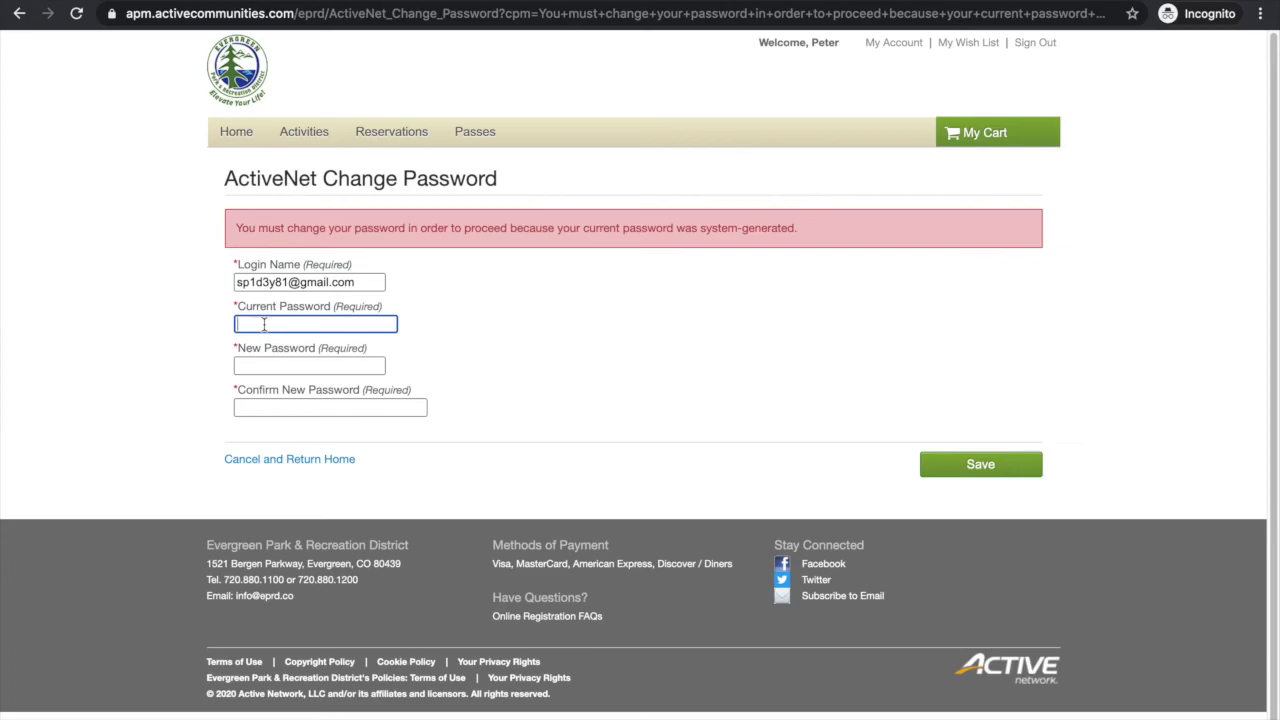
Step: Enter the temporary password as current, type and confirm the new password, then save
key("ctrl+v")
left_click(262, 367)
type("•••")
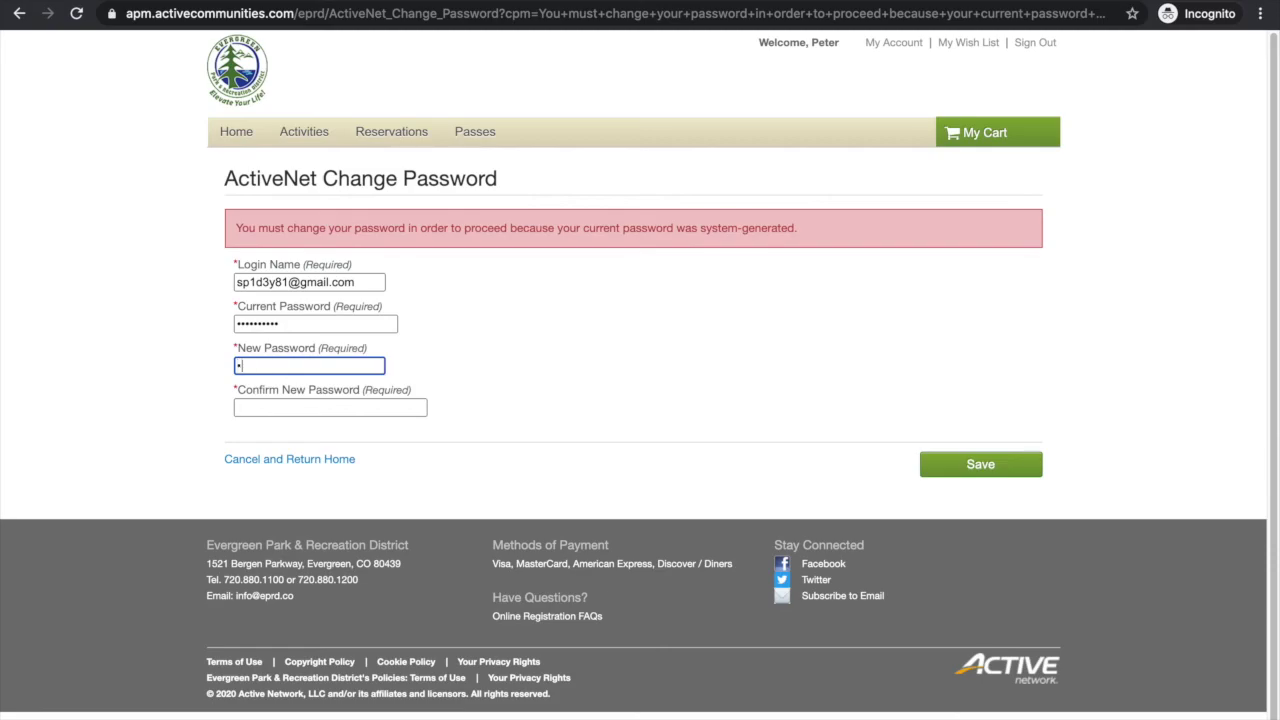
type("••••")
key("Tab")
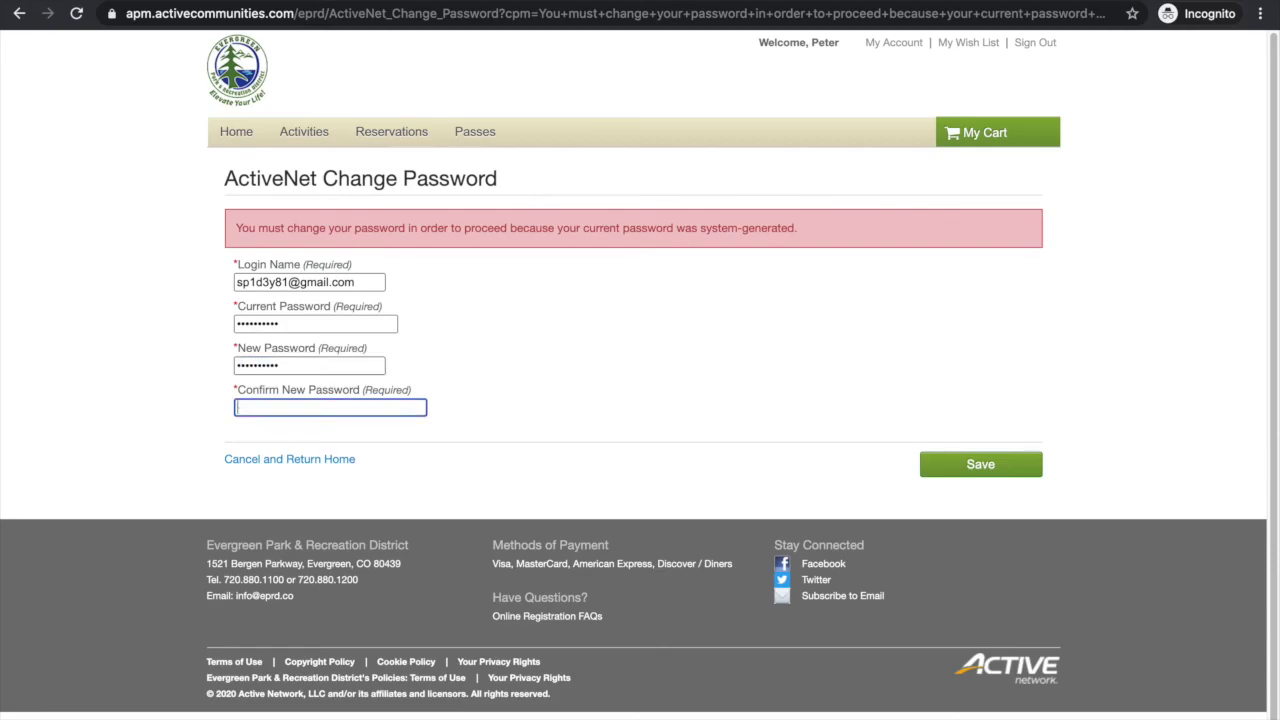
type("•••••••••••")
left_click(980, 465)
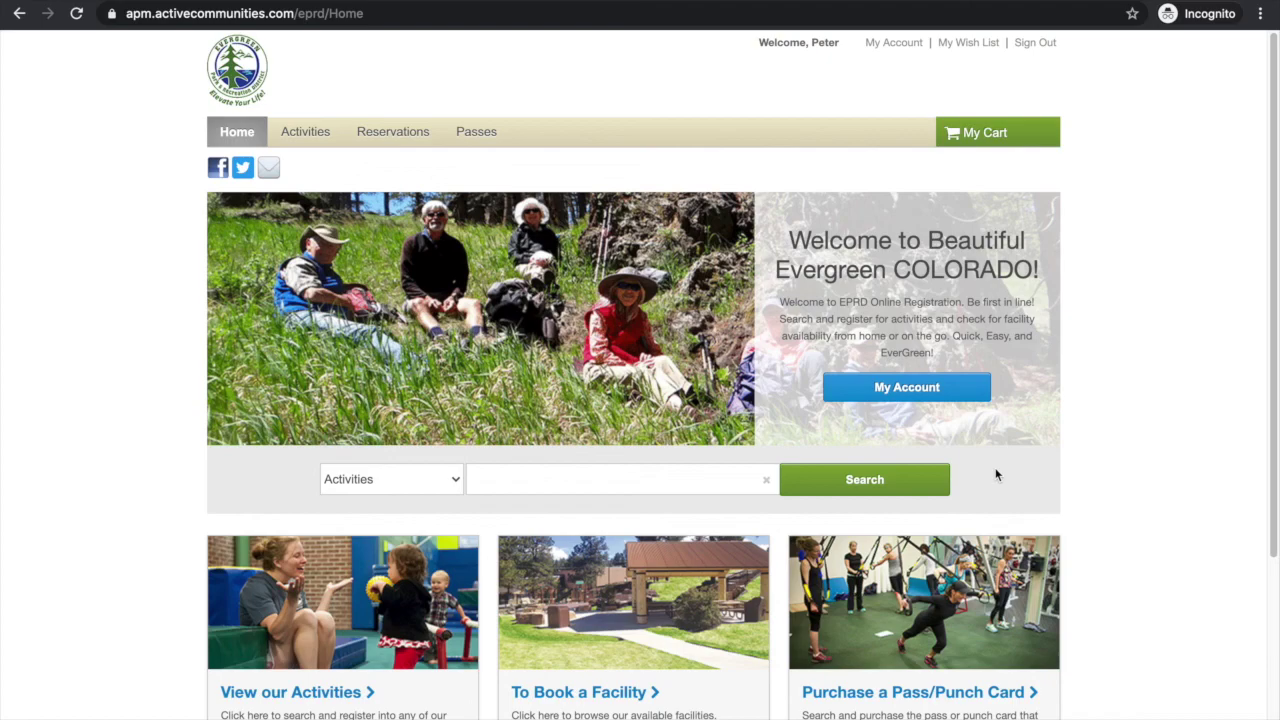
Step: Open Account Options from the My Account button on the home page
left_click(928, 390)
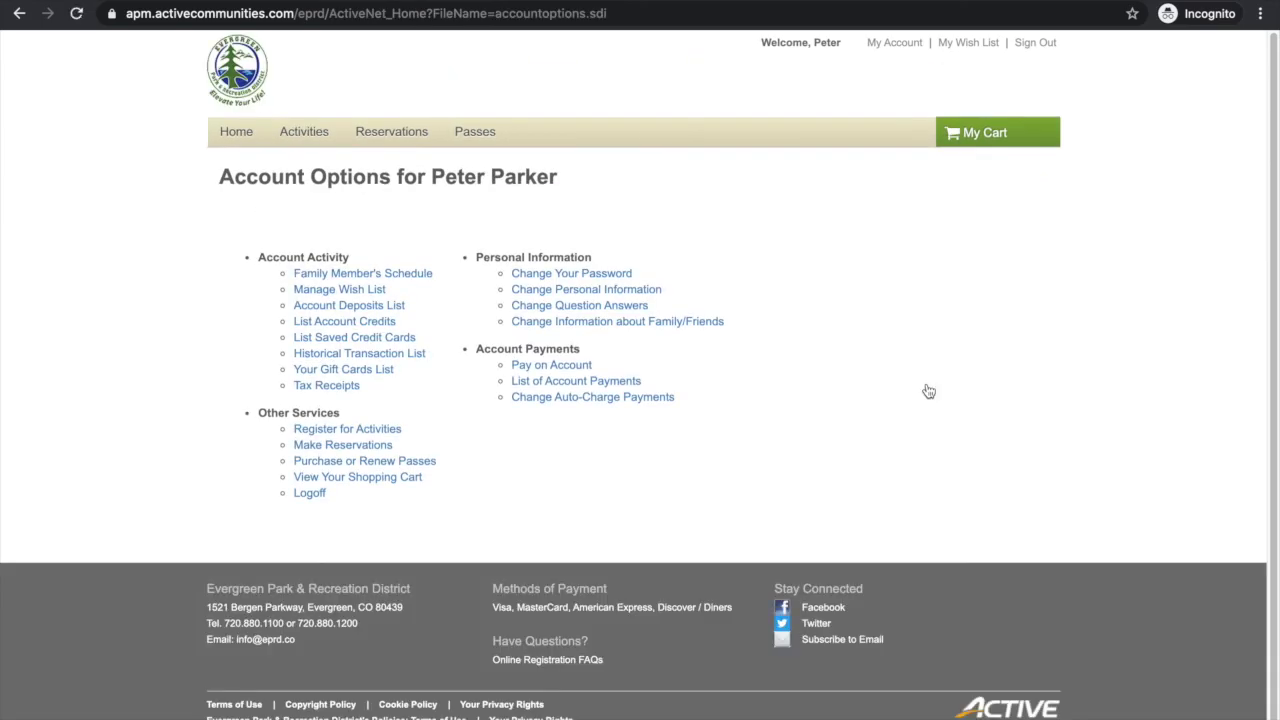